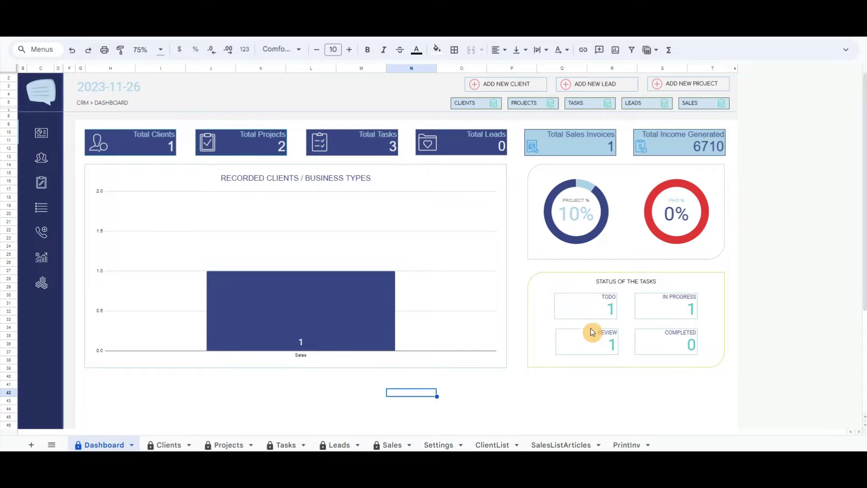
Open the Clients sheet of the CRM.
{"action": "left_click", "coordinate": [524, 392]}
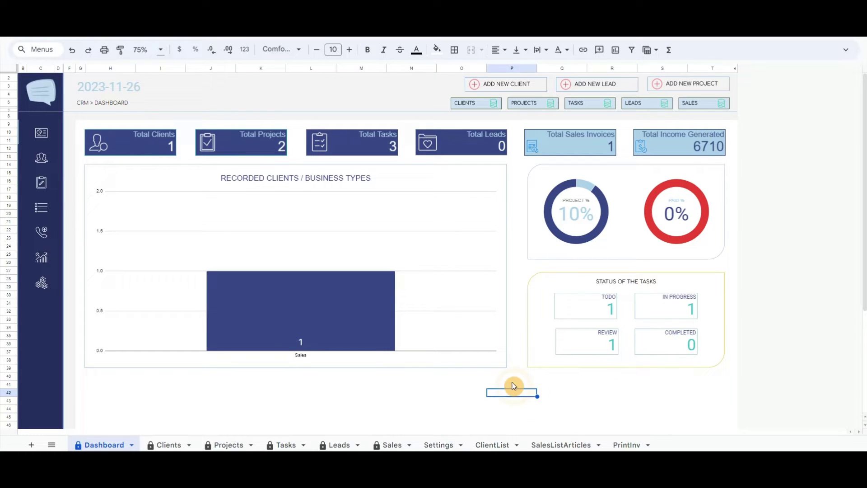
{"action": "left_click", "coordinate": [427, 97]}
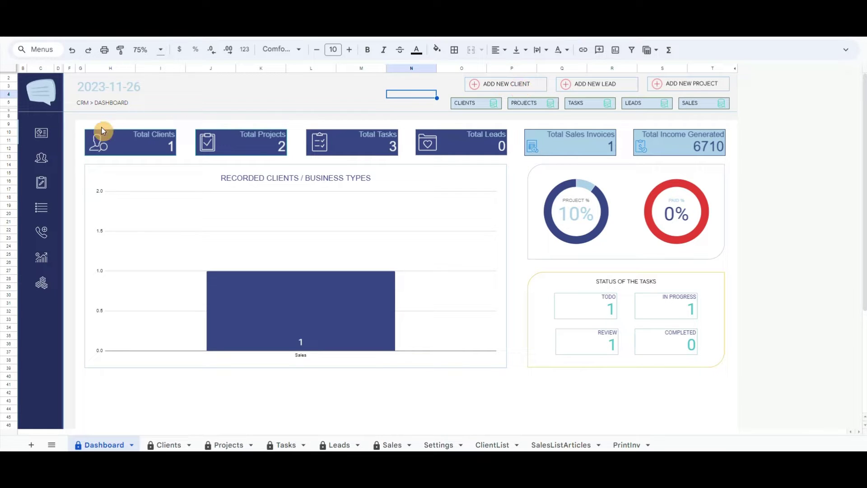
{"action": "left_click", "coordinate": [40, 161]}
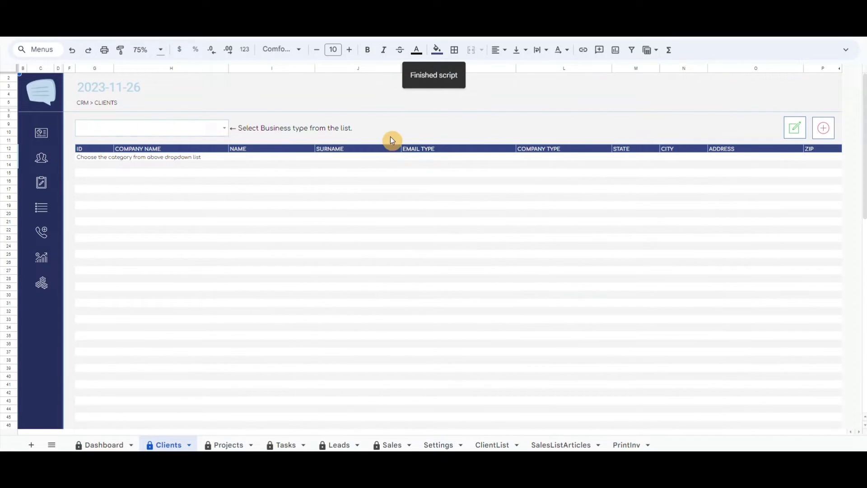
Hide the ClientList sheet so the Settings sheet with lead types and milestones appears.
{"action": "left_click", "coordinate": [698, 125]}
{"action": "left_click", "coordinate": [821, 129]}
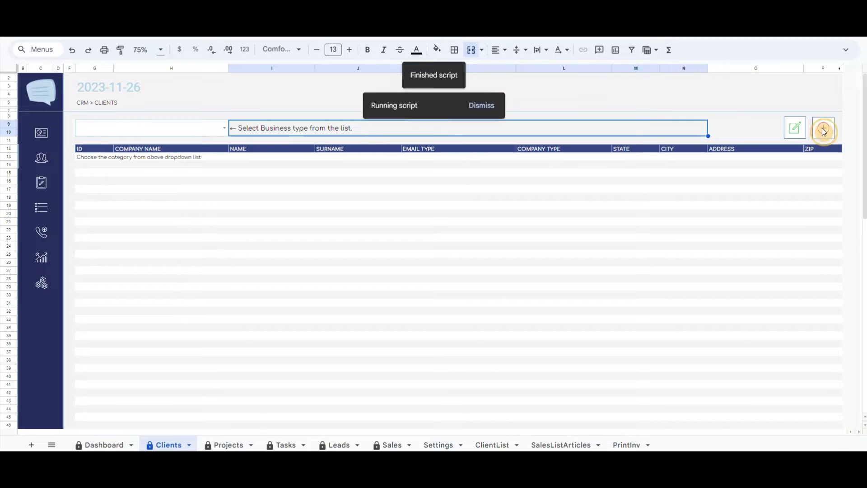
{"action": "left_click", "coordinate": [738, 96]}
{"action": "left_click", "coordinate": [795, 132]}
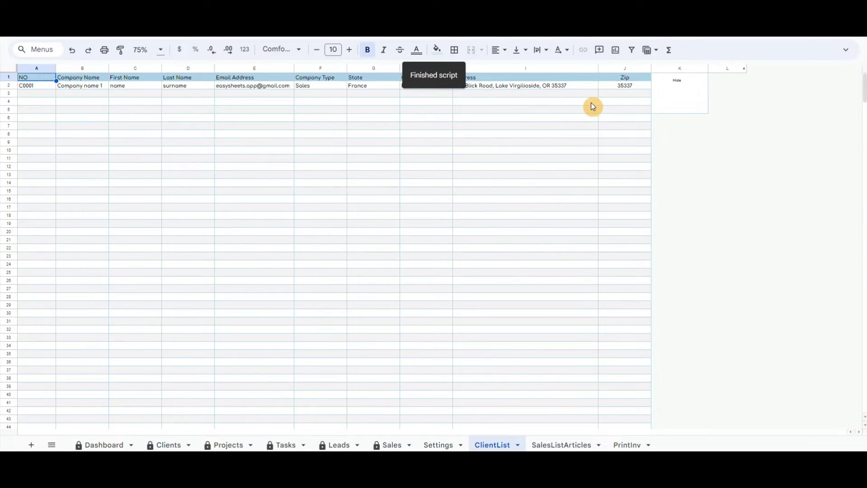
{"action": "left_click", "coordinate": [677, 82]}
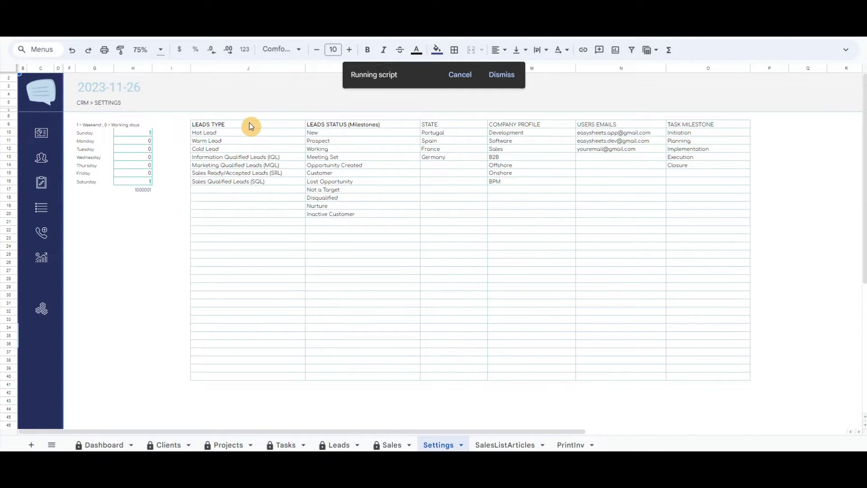
Add a Sales client in Madrid, Spain, with contact name, email, address and zip code.
{"action": "left_click", "coordinate": [473, 90]}
{"action": "type", "text": "Nam"}
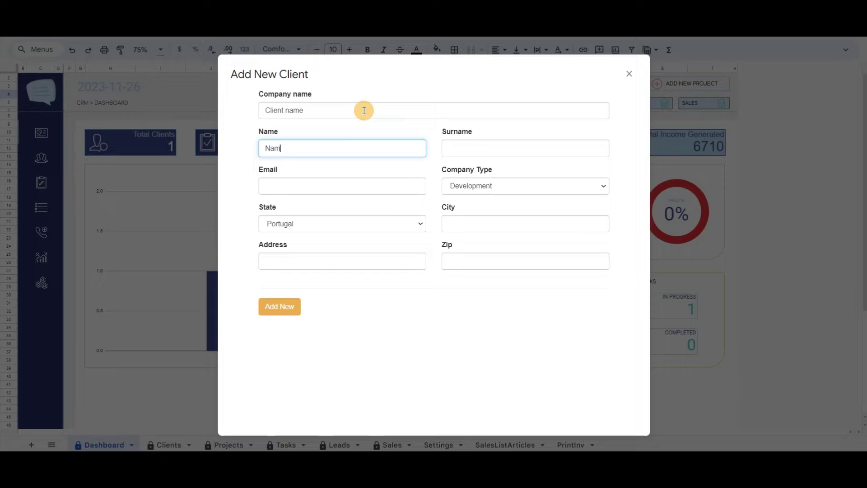
{"action": "key", "text": "Tab"}
{"action": "type", "text": "Surname"}
{"action": "key", "text": "Tab"}
{"action": "type", "text": "email@email.com"}
{"action": "left_click", "coordinate": [340, 223]}
{"action": "left_click", "coordinate": [340, 243]}
{"action": "left_click", "coordinate": [489, 223]}
{"action": "type", "text": "Madrid"}
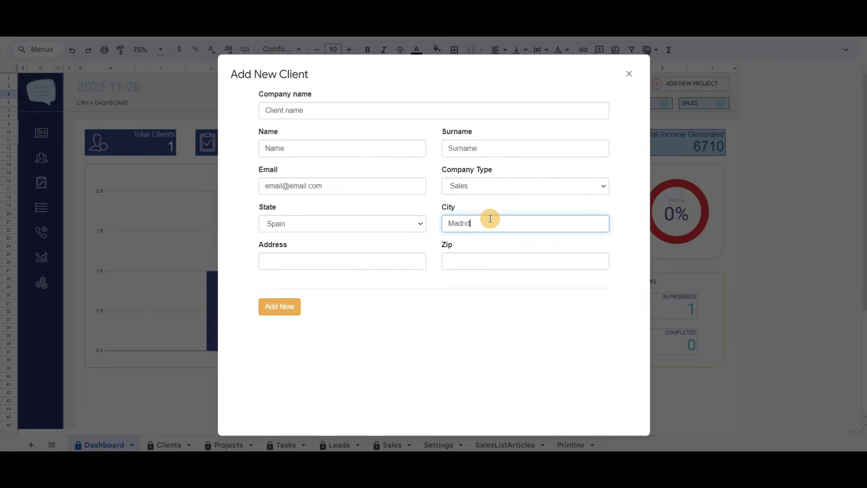
{"action": "key", "text": "Tab"}
{"action": "type", "text": "Address 123"}
{"action": "key", "text": "Tab"}
{"action": "type", "text": "123-123"}
{"action": "left_click", "coordinate": [279, 302]}
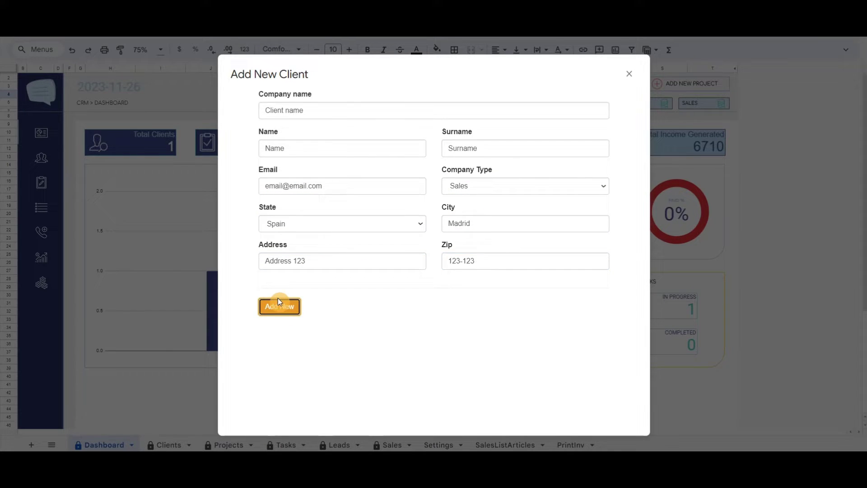
{"action": "left_click", "coordinate": [629, 74]}
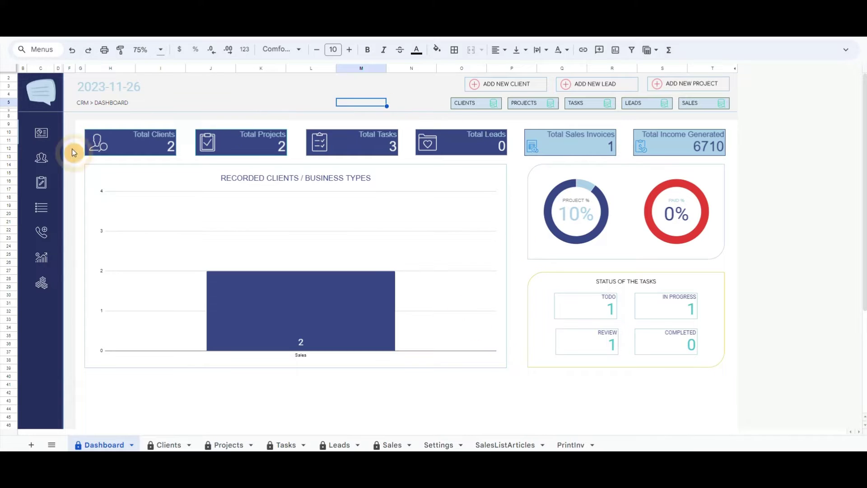
Filter the Clients sheet to show only Sales clients.
{"action": "left_click", "coordinate": [45, 156]}
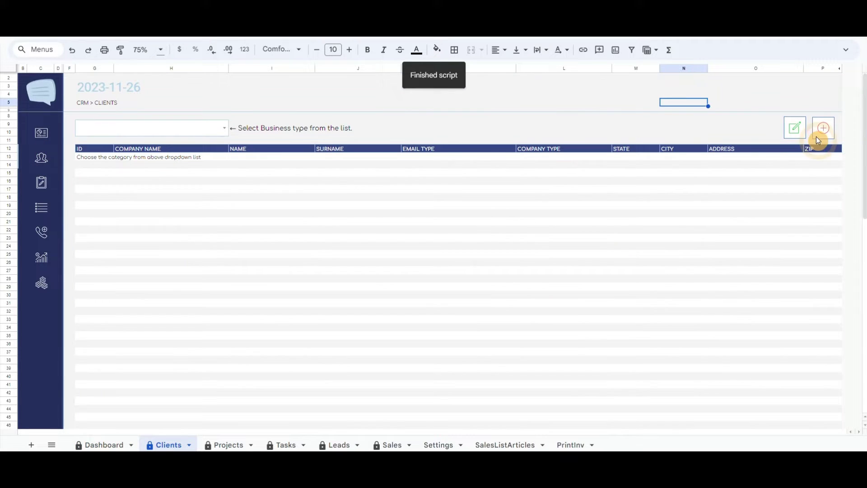
{"action": "left_click", "coordinate": [224, 128]}
{"action": "left_click", "coordinate": [162, 143]}
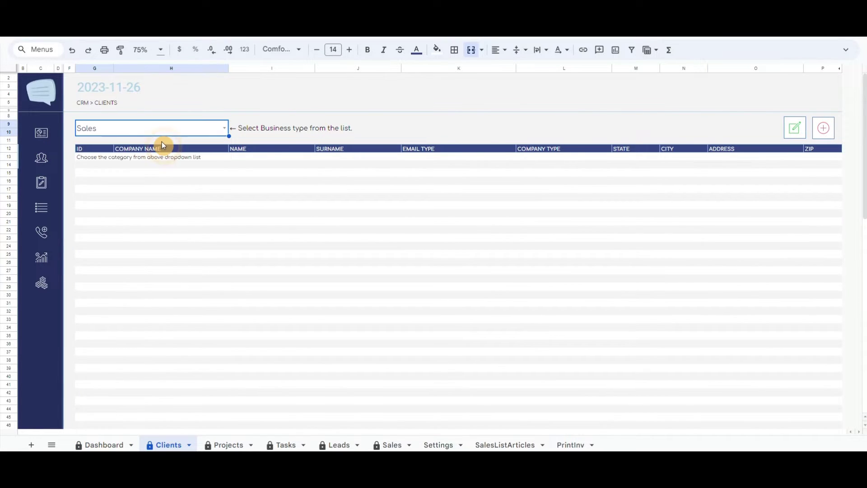
Start a new client 'Company name 3' with the contact's name, surname and email.
{"action": "left_click", "coordinate": [604, 131]}
{"action": "left_click", "coordinate": [823, 128]}
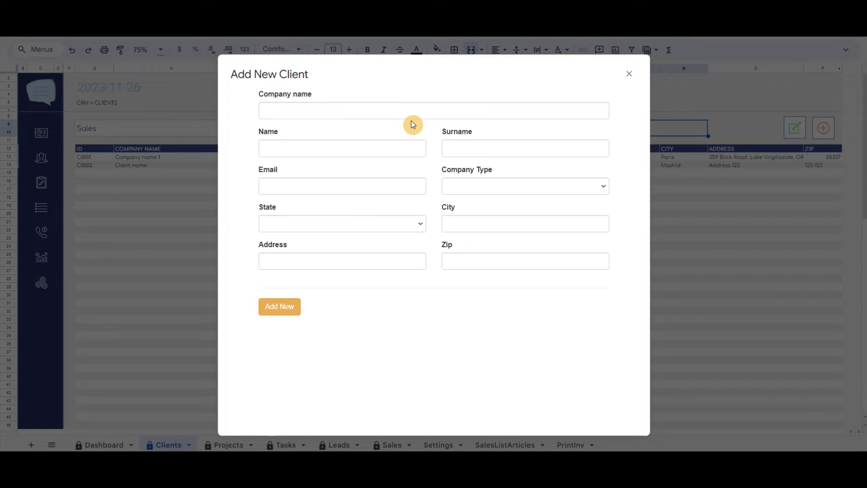
{"action": "left_click", "coordinate": [323, 111]}
{"action": "type", "text": "Company name 3"}
{"action": "key", "text": "Tab"}
{"action": "type", "text": "Name 3"}
{"action": "key", "text": "Tab"}
{"action": "type", "text": "Su"}
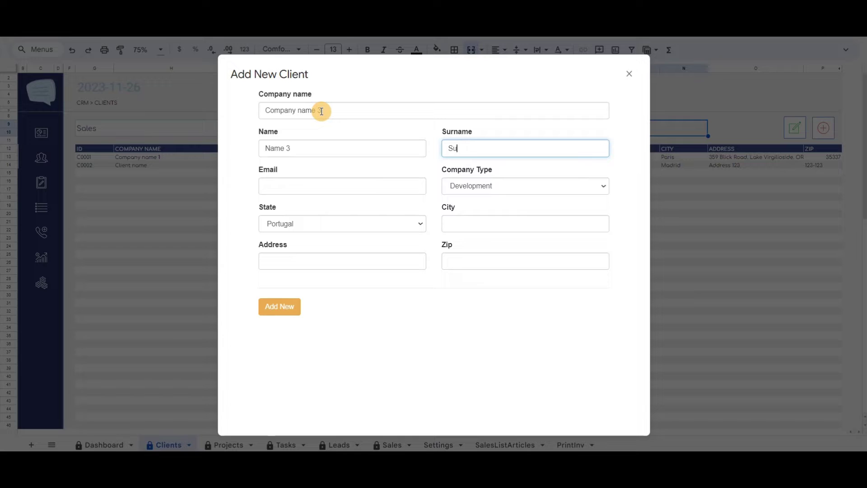
{"action": "type", "text": "rname 3"}
{"action": "key", "text": "Tab"}
{"action": "type", "text": "email3@gmail.com"}
{"action": "key", "text": "Tab"}
Set the new client's location to Paris, France, with address and zip, and save it.
{"action": "left_click", "coordinate": [329, 226]}
{"action": "left_click", "coordinate": [316, 244]}
{"action": "left_click", "coordinate": [488, 230]}
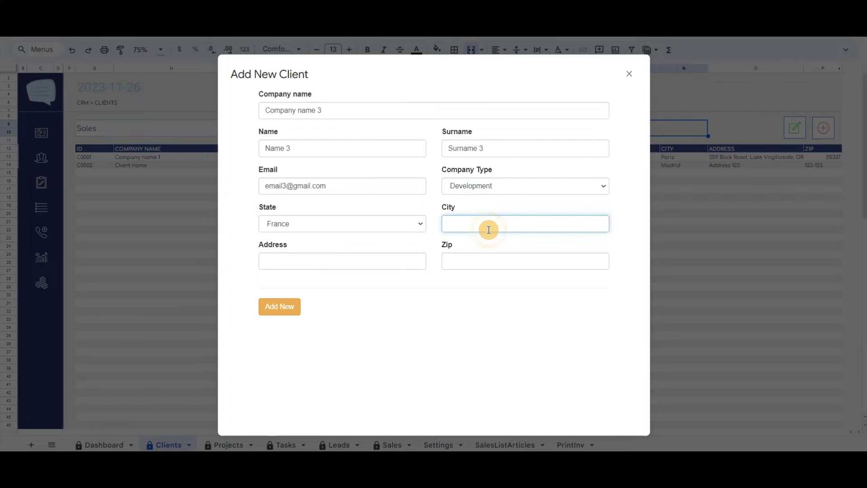
{"action": "type", "text": "Paris"}
{"action": "key", "text": "Tab"}
{"action": "type", "text": "address xyz"}
{"action": "key", "text": "Tab"}
{"action": "type", "text": "1223-1221"}
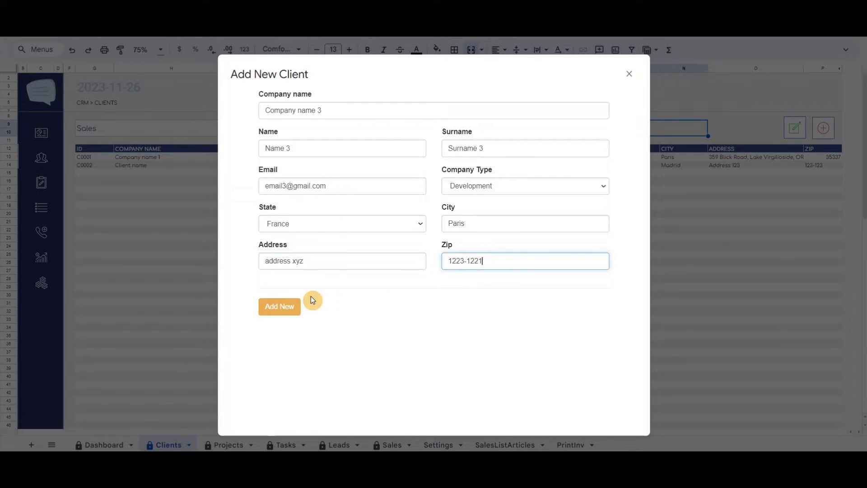
{"action": "left_click", "coordinate": [283, 307]}
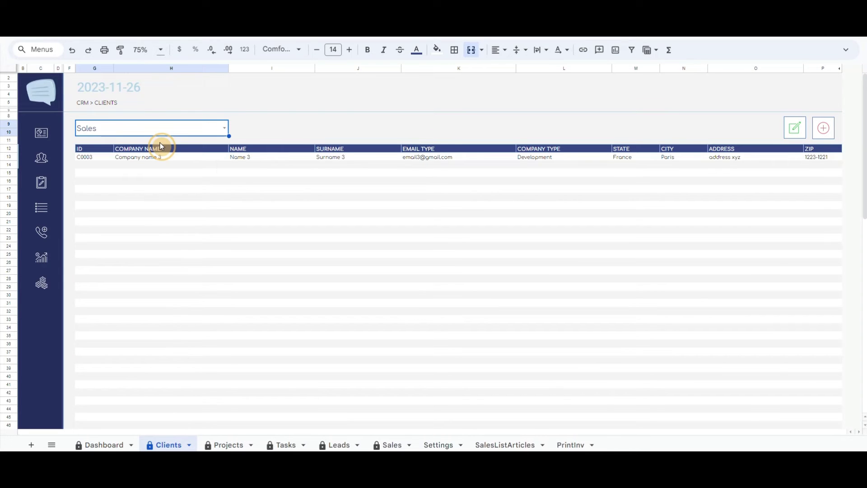
Return to the Dashboard and check Total Clients 3 with 2 Sales and 1 Development.
{"action": "left_click", "coordinate": [42, 134]}
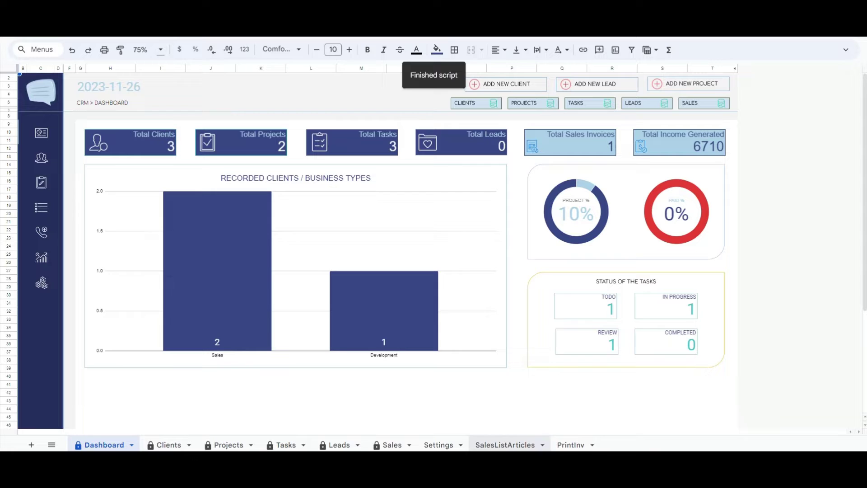
{"action": "left_click", "coordinate": [517, 304]}
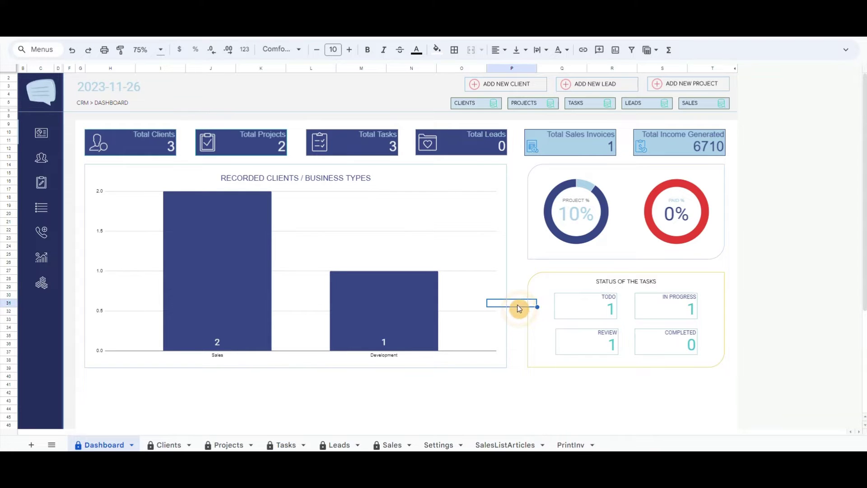
{"action": "left_click", "coordinate": [469, 400]}
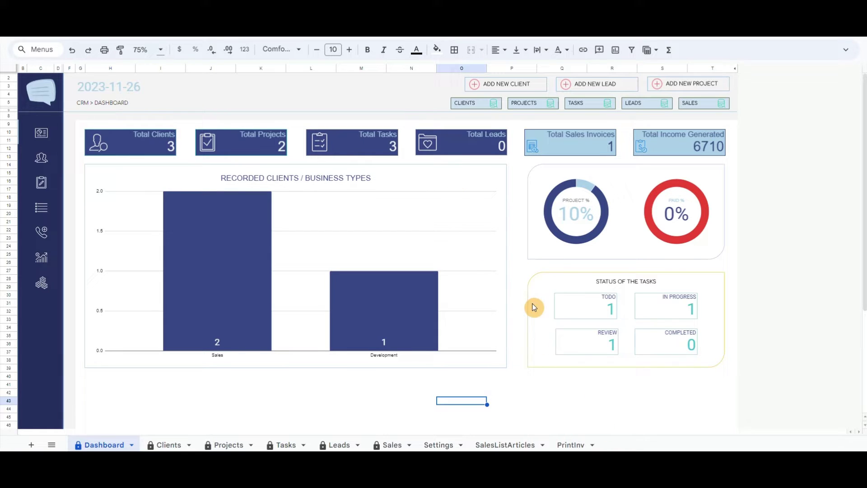
{"action": "left_click", "coordinate": [376, 102]}
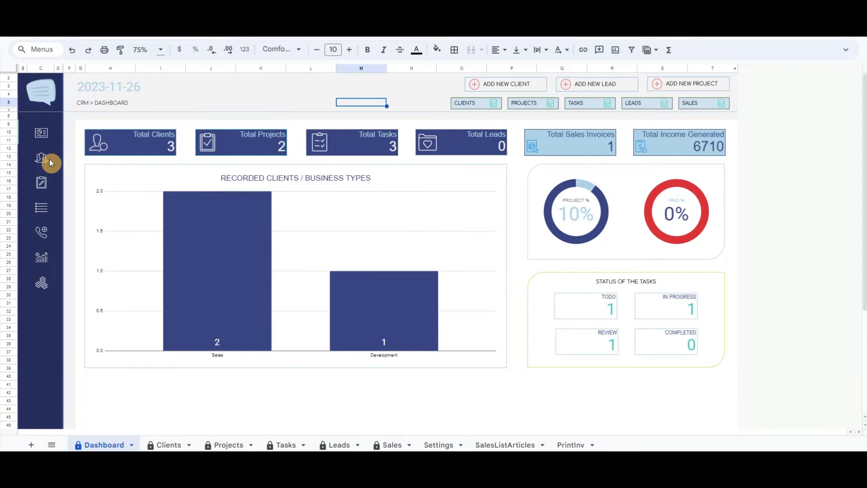
Start a new lead and choose Company name 3 as its client.
{"action": "left_click", "coordinate": [597, 87]}
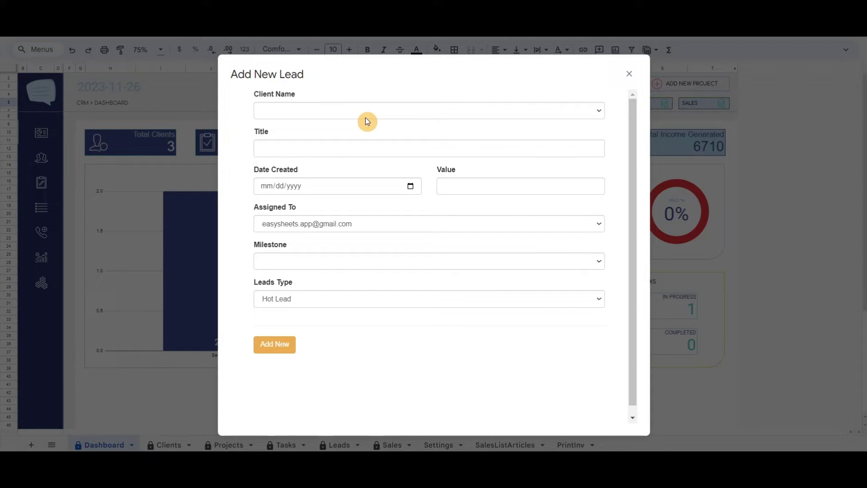
{"action": "left_click", "coordinate": [364, 113]}
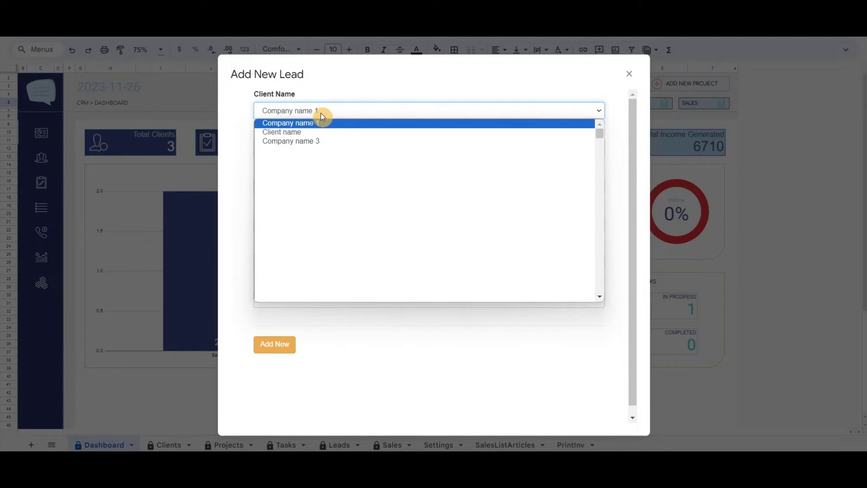
{"action": "left_click", "coordinate": [340, 115]}
{"action": "left_click", "coordinate": [324, 113]}
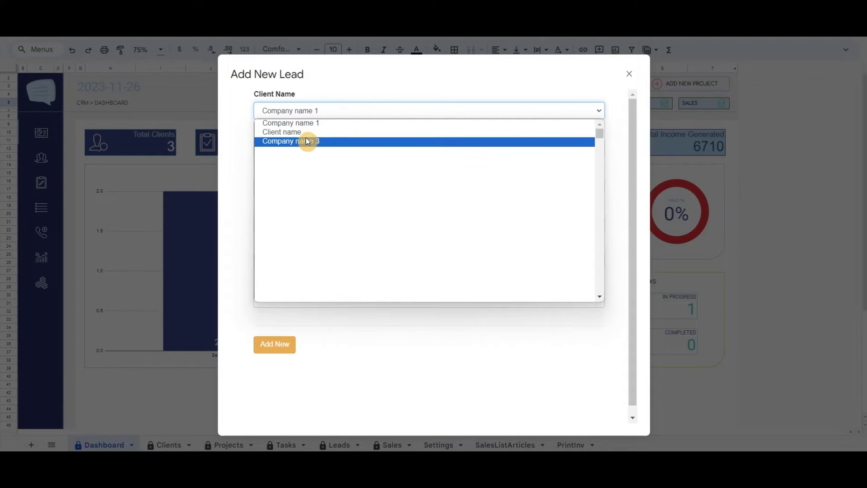
{"action": "left_click", "coordinate": [288, 86]}
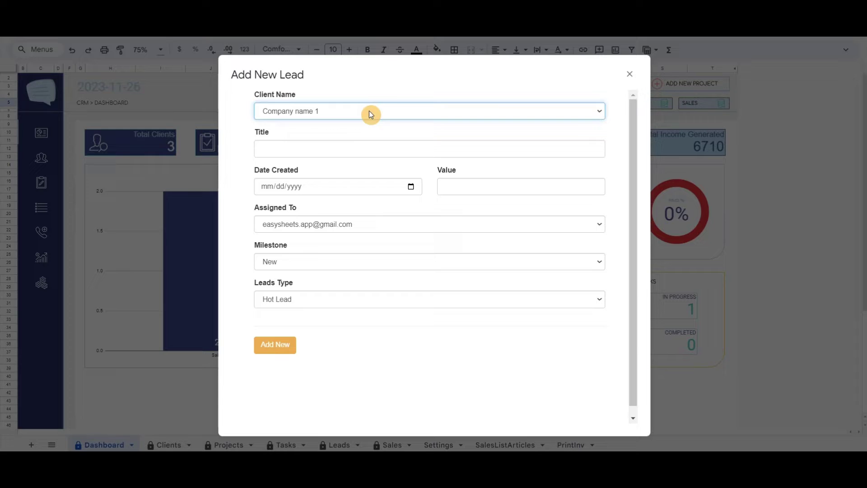
{"action": "left_click", "coordinate": [325, 112]}
{"action": "left_click", "coordinate": [304, 140]}
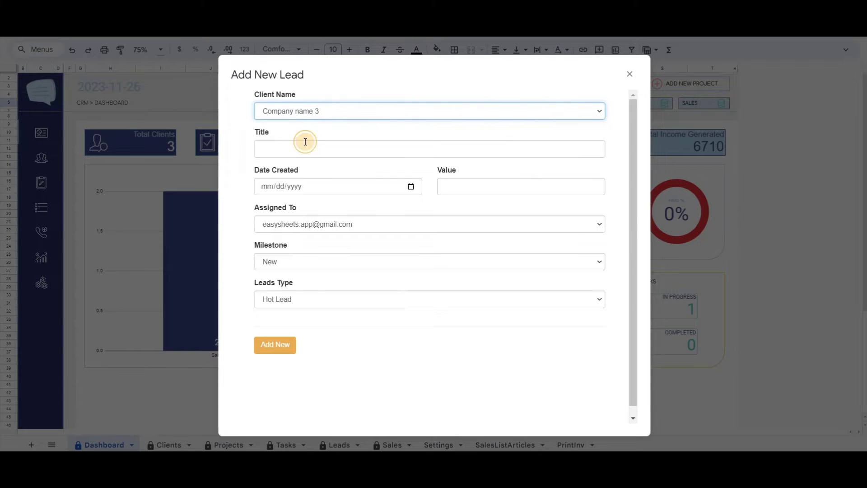
Enter lead title 'Lead title 1', created date 11/26/2023 and value 2500.
{"action": "left_click", "coordinate": [324, 148]}
{"action": "type", "text": "Lead title 1"}
{"action": "key", "text": "Tab"}
{"action": "left_click", "coordinate": [410, 186]}
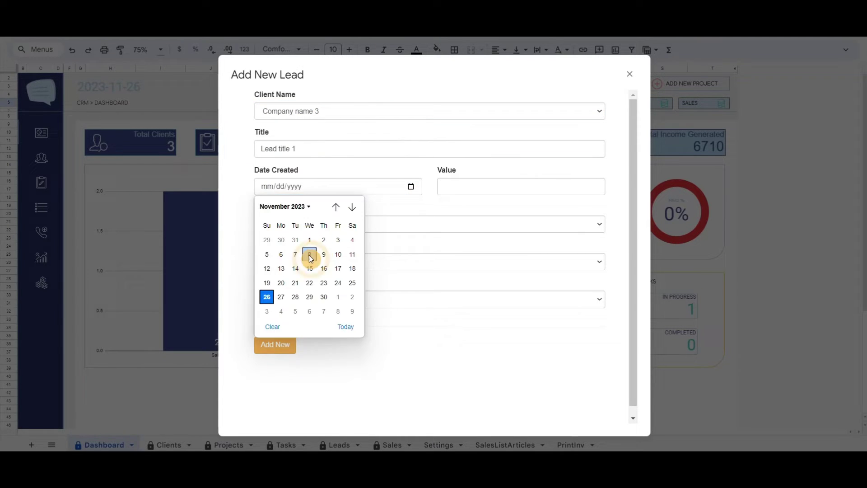
{"action": "left_click", "coordinate": [269, 296]}
{"action": "left_click", "coordinate": [517, 188]}
{"action": "type", "text": "2500"}
{"action": "key", "text": "Tab"}
Keep milestone New, set lead type to Warm Lead, then save and close the form.
{"action": "left_click", "coordinate": [305, 262]}
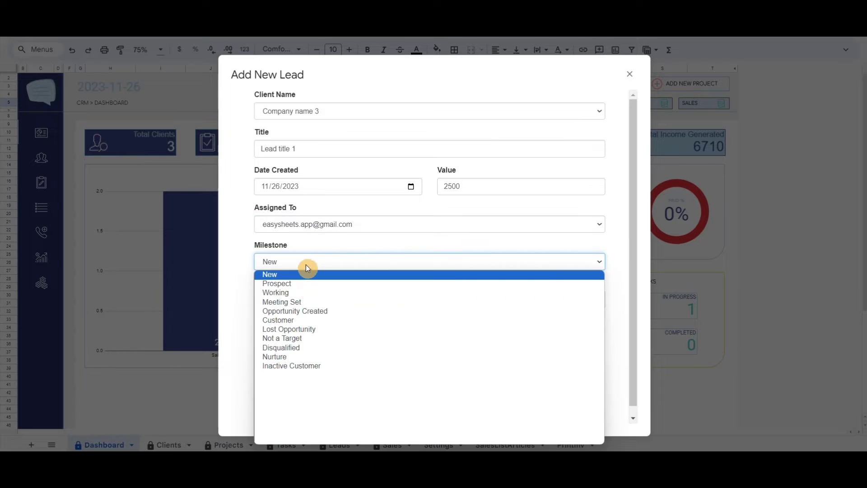
{"action": "left_click", "coordinate": [305, 261]}
{"action": "left_click", "coordinate": [324, 299]}
{"action": "key", "text": "Down"}
{"action": "key", "text": "Return"}
{"action": "left_click", "coordinate": [276, 345]}
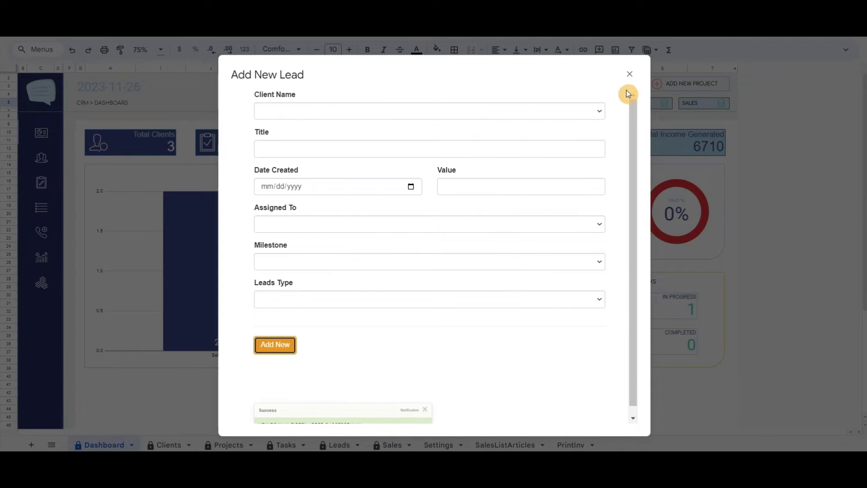
{"action": "left_click", "coordinate": [630, 74]}
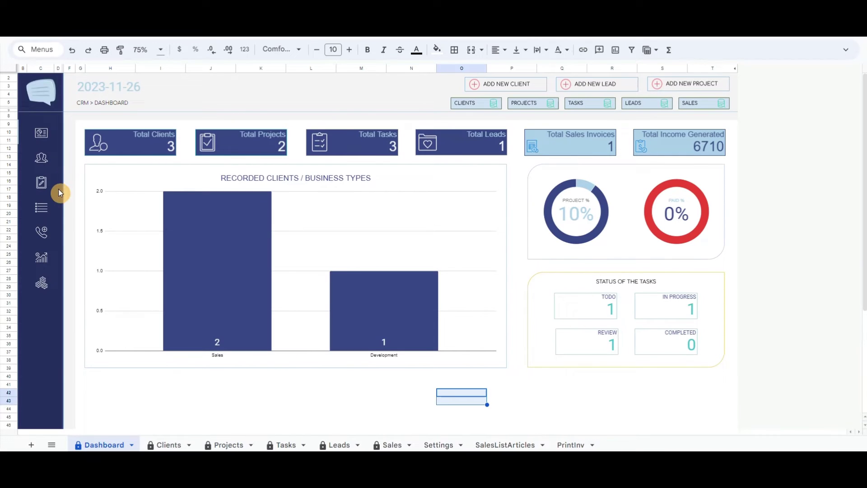
Set the lead's status to Closed in LeadList, hide the list and return to the Dashboard.
{"action": "left_click", "coordinate": [41, 235]}
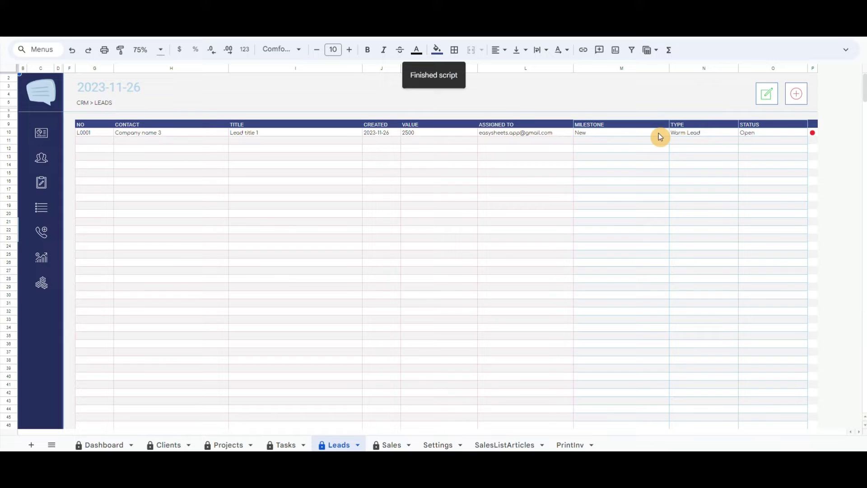
{"action": "left_click", "coordinate": [766, 95]}
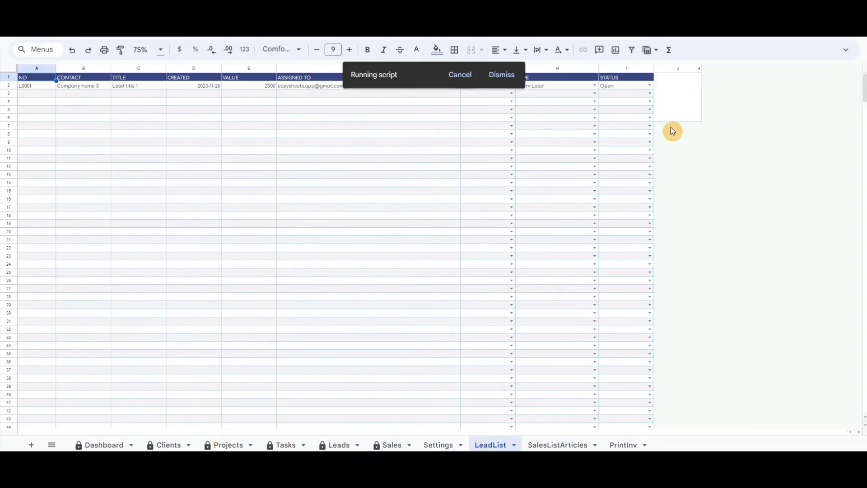
{"action": "left_click", "coordinate": [508, 87]}
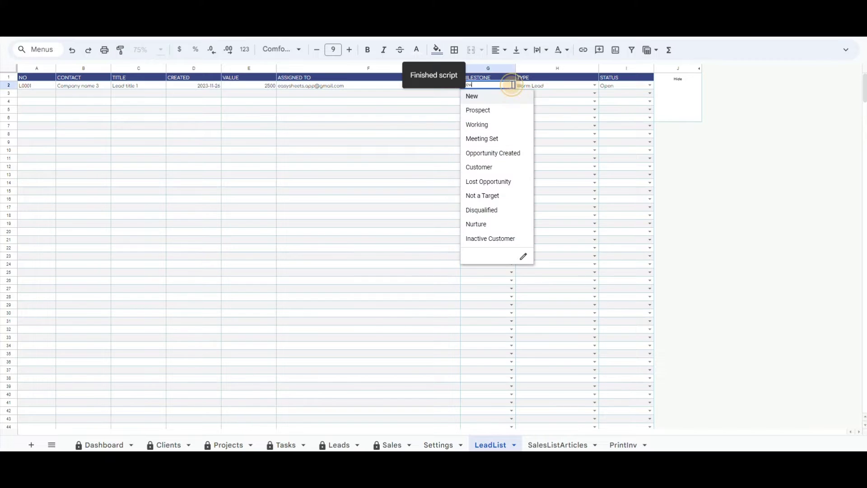
{"action": "left_click", "coordinate": [587, 87]}
{"action": "left_click", "coordinate": [647, 87]}
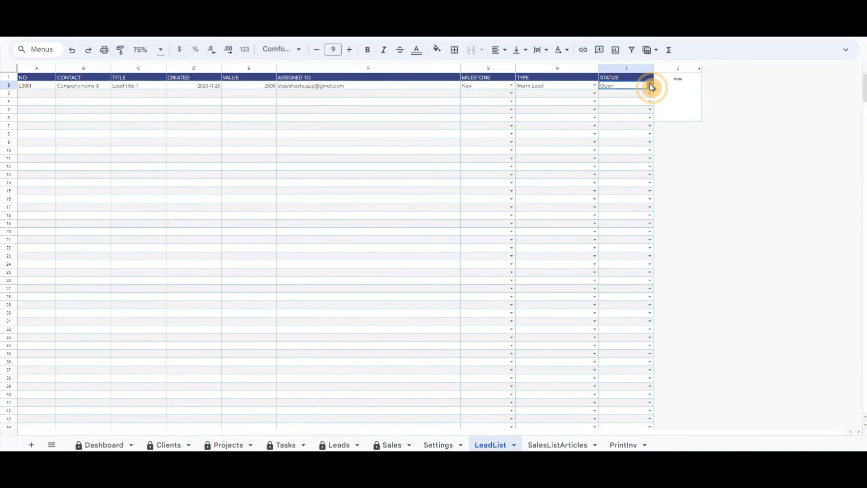
{"action": "left_click", "coordinate": [624, 106]}
{"action": "left_click", "coordinate": [681, 80]}
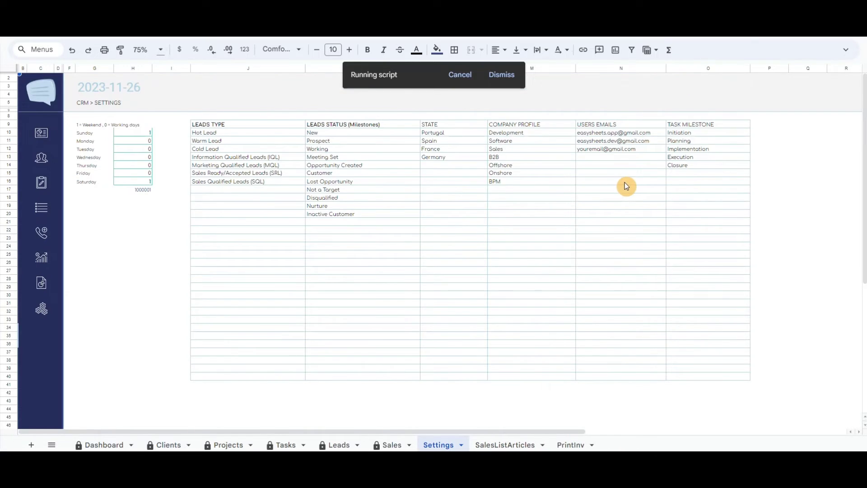
{"action": "left_click", "coordinate": [367, 88]}
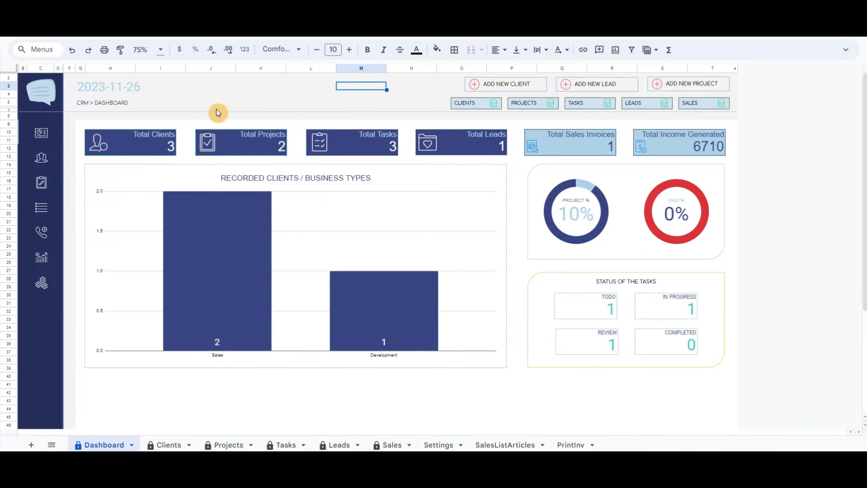
Go to the Projects sheet listing P0001 Project 1 and P0002 Project 2.
{"action": "left_click", "coordinate": [41, 185]}
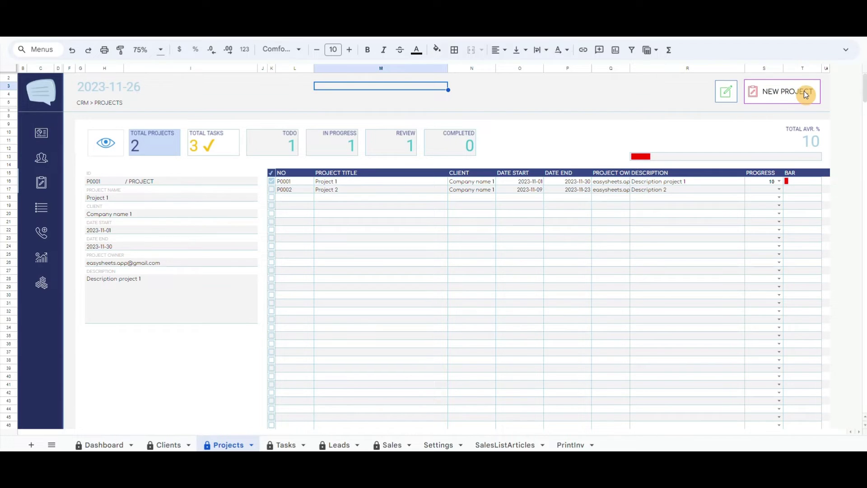
Open Project 1's three tasks in ProjectTasks, then hide that view again.
{"action": "left_click", "coordinate": [790, 93]}
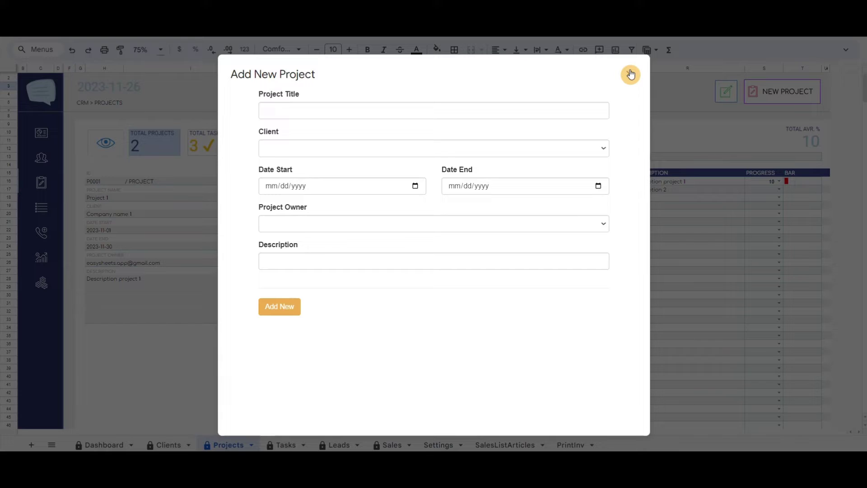
{"action": "left_click", "coordinate": [631, 76]}
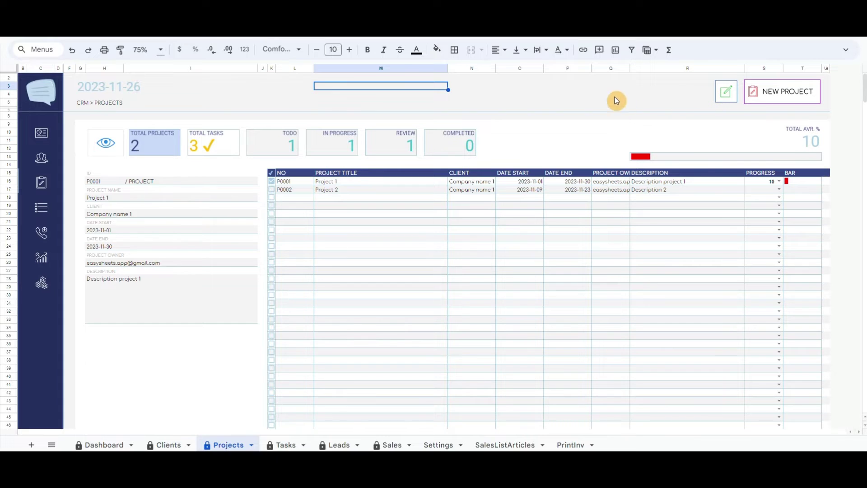
{"action": "left_click", "coordinate": [106, 144]}
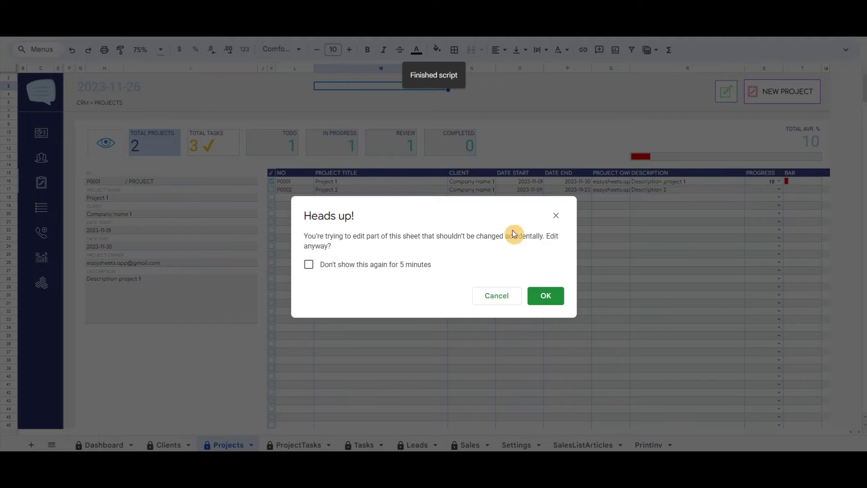
{"action": "left_click", "coordinate": [547, 299]}
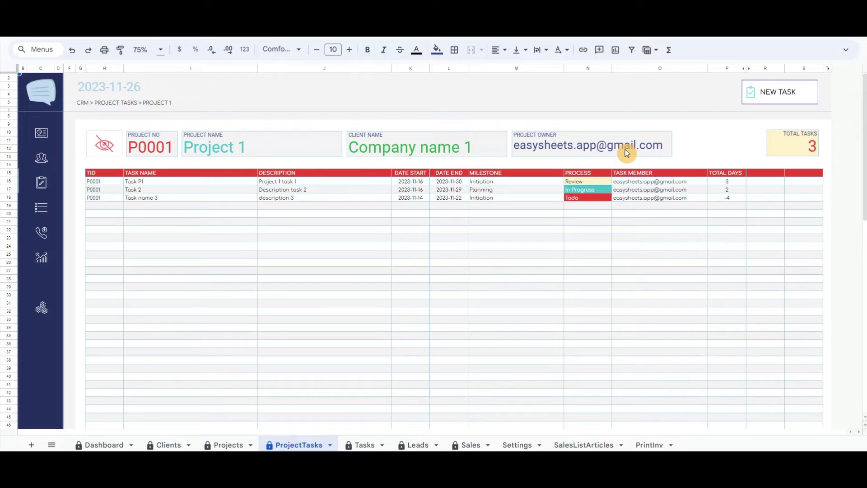
{"action": "left_click", "coordinate": [107, 146]}
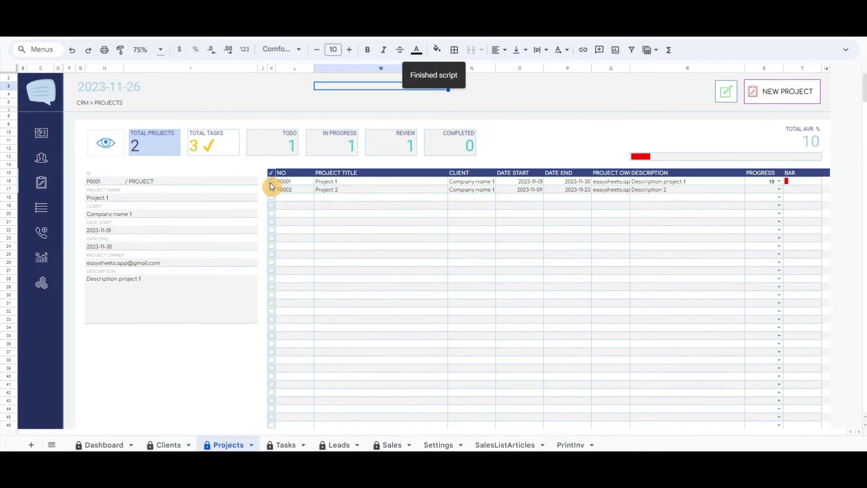
Start a new project for client Company name 3, keeping the existing owner.
{"action": "left_click", "coordinate": [531, 104]}
{"action": "left_click", "coordinate": [644, 141]}
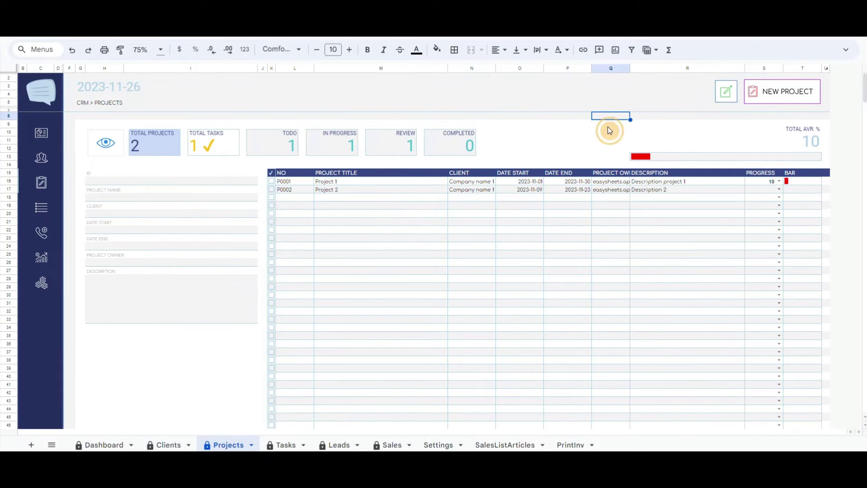
{"action": "left_click", "coordinate": [783, 95]}
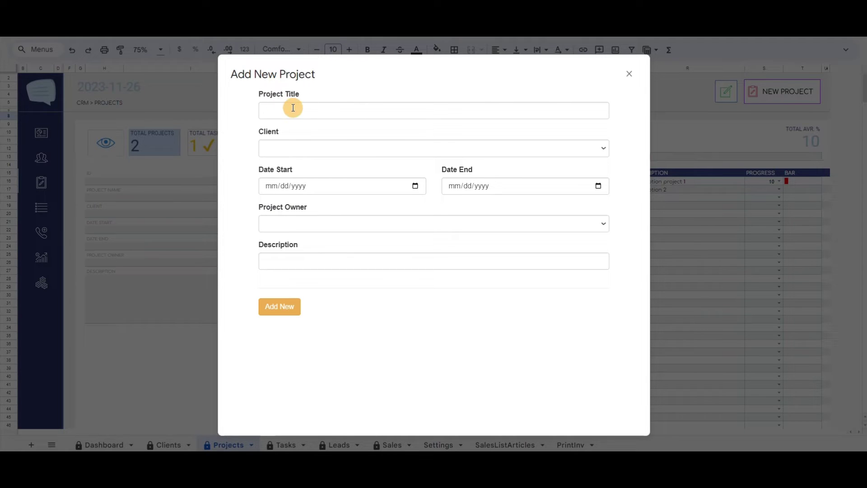
{"action": "left_click", "coordinate": [334, 146]}
{"action": "left_click", "coordinate": [325, 177]}
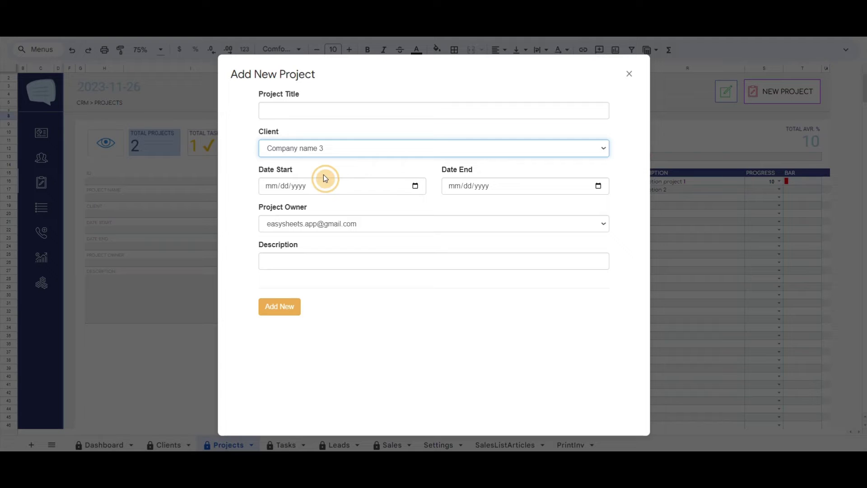
{"action": "left_click", "coordinate": [319, 112]}
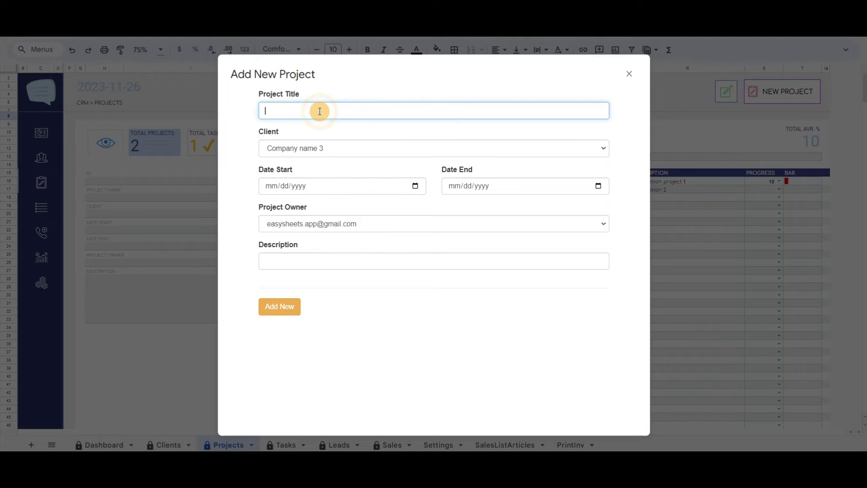
{"action": "left_click", "coordinate": [335, 223]}
{"action": "left_click", "coordinate": [338, 227]}
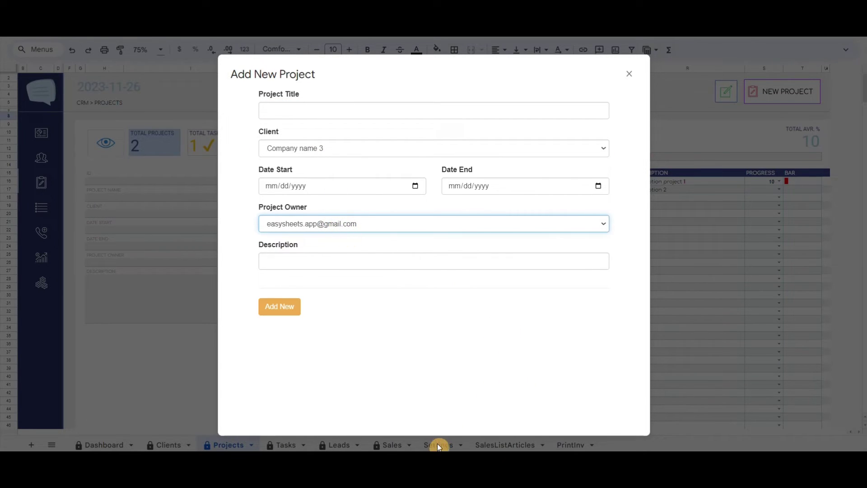
{"action": "left_click", "coordinate": [345, 113]}
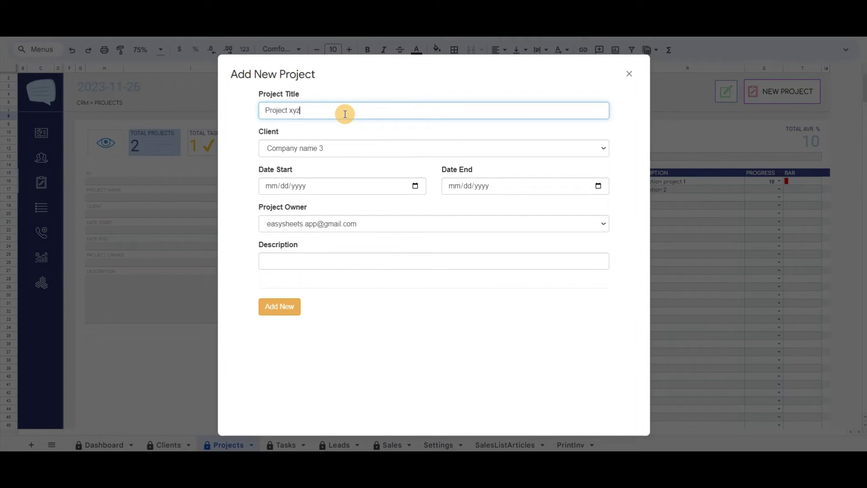
Set dates 11/26/2023 to 11/30/2023, add description 'Description', and save Project xyz.
{"action": "left_click", "coordinate": [415, 186]}
{"action": "left_click", "coordinate": [271, 294]}
{"action": "left_click", "coordinate": [573, 190]}
{"action": "left_click", "coordinate": [510, 296]}
{"action": "left_click", "coordinate": [366, 253]}
{"action": "type", "text": "Descr"}
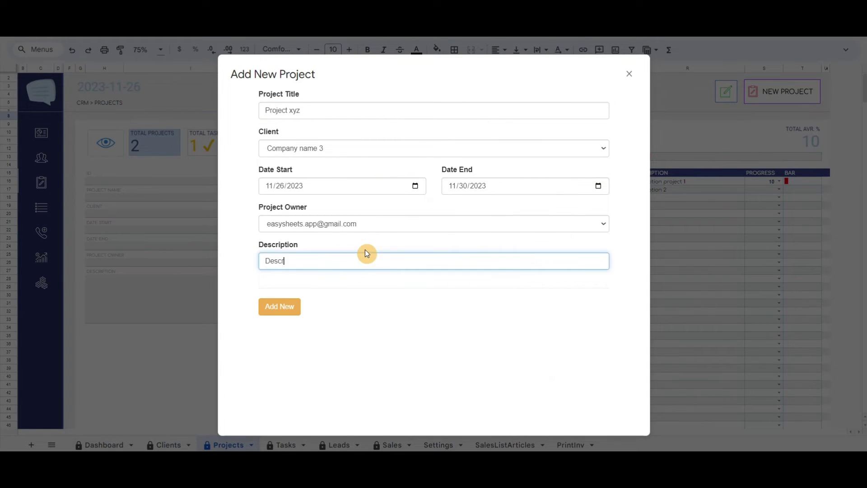
{"action": "type", "text": "iption"}
{"action": "left_click", "coordinate": [273, 310]}
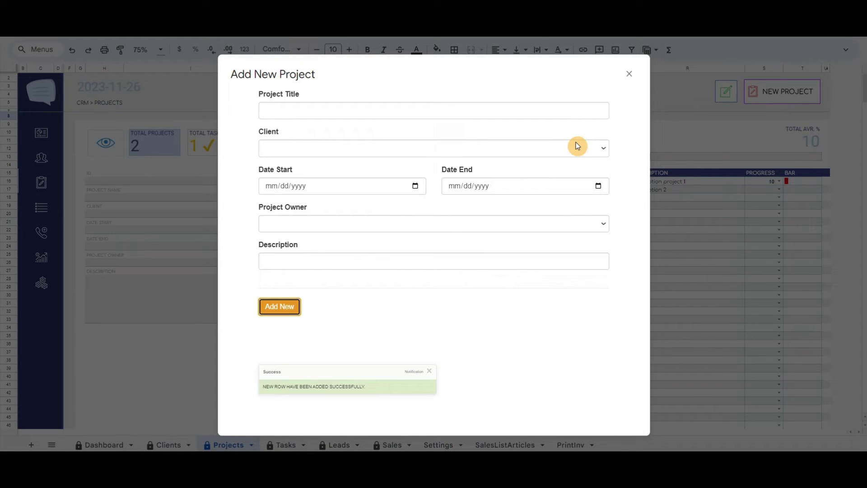
{"action": "left_click", "coordinate": [628, 74]}
{"action": "left_click", "coordinate": [731, 134]}
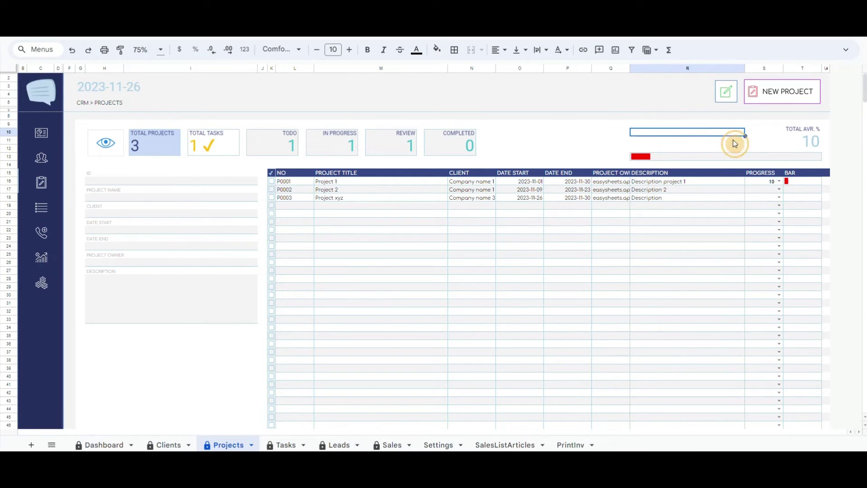
Set Project xyz's progress to 30, select row P0003 and open its empty task view.
{"action": "left_click", "coordinate": [777, 199]}
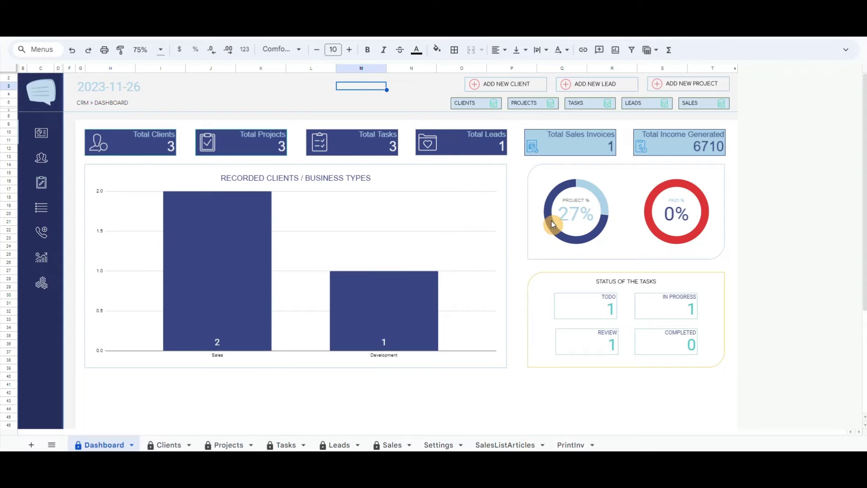
{"action": "left_click", "coordinate": [228, 444]}
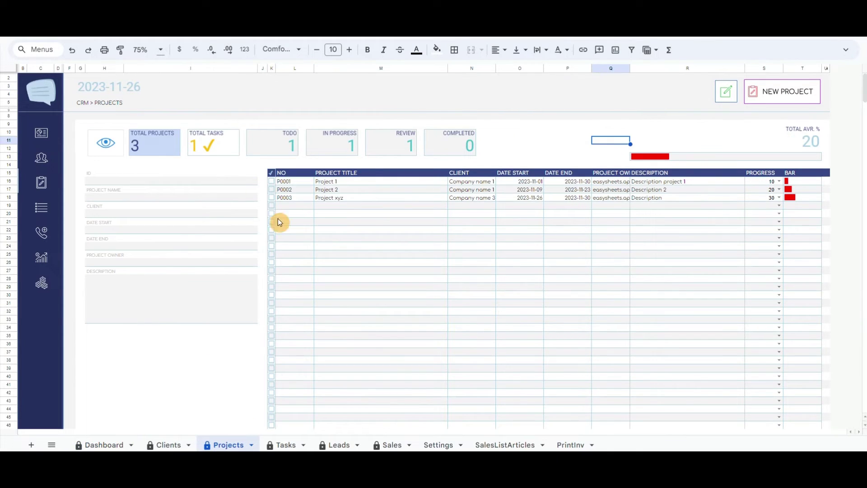
{"action": "left_click", "coordinate": [272, 197]}
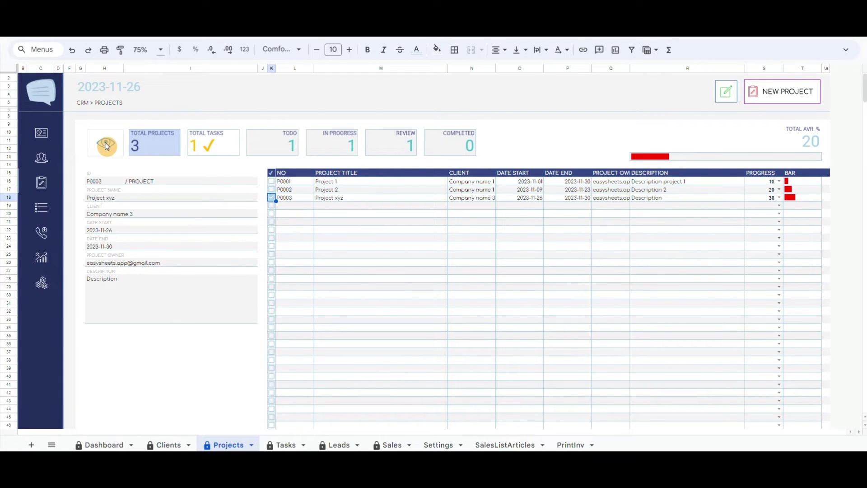
{"action": "left_click", "coordinate": [269, 198]}
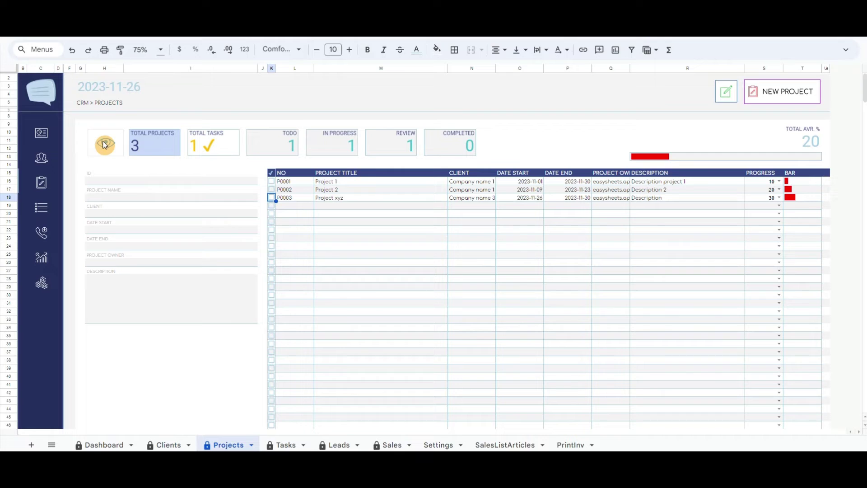
{"action": "left_click", "coordinate": [271, 198]}
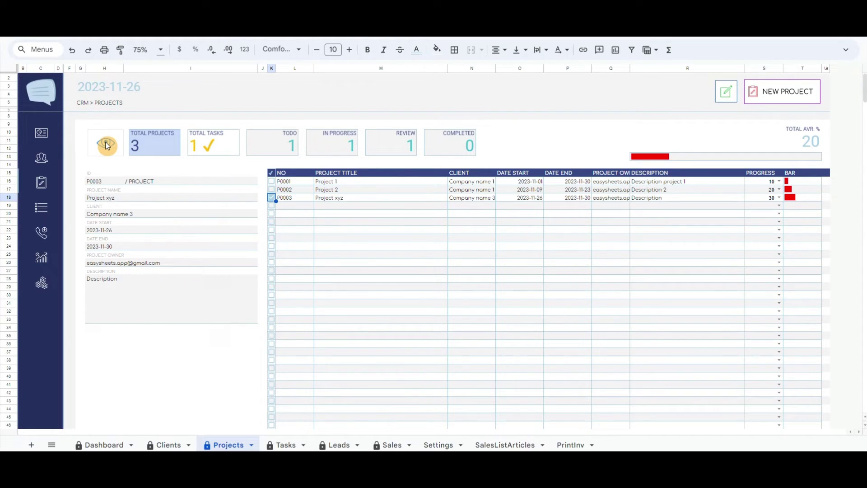
{"action": "left_click", "coordinate": [272, 199]}
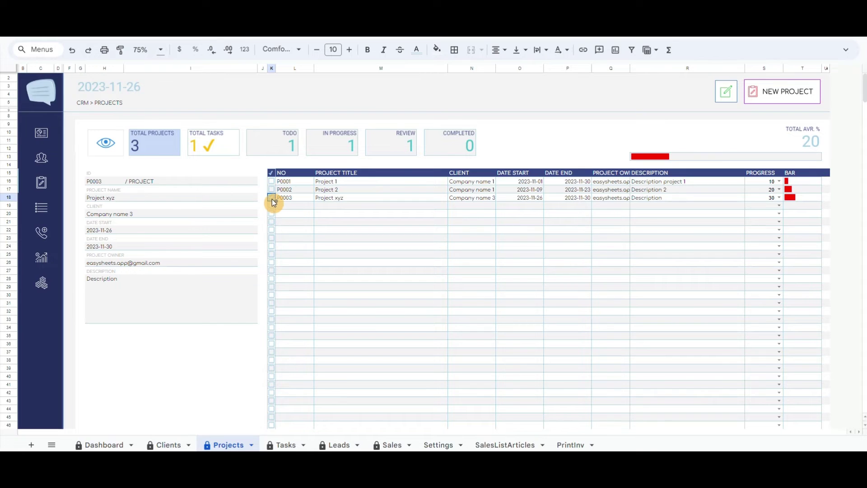
{"action": "left_click", "coordinate": [107, 139]}
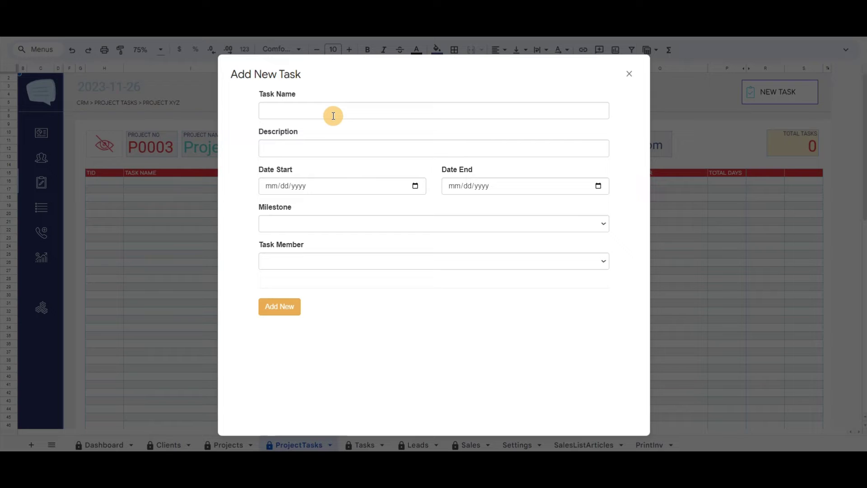
Add 'Task 1' with 'Description 1', running 11/26/2023 to 11/30/2023.
{"action": "left_click", "coordinate": [331, 110]}
{"action": "type", "text": "Task 1"}
{"action": "left_click", "coordinate": [329, 149]}
{"action": "type", "text": "Description 1"}
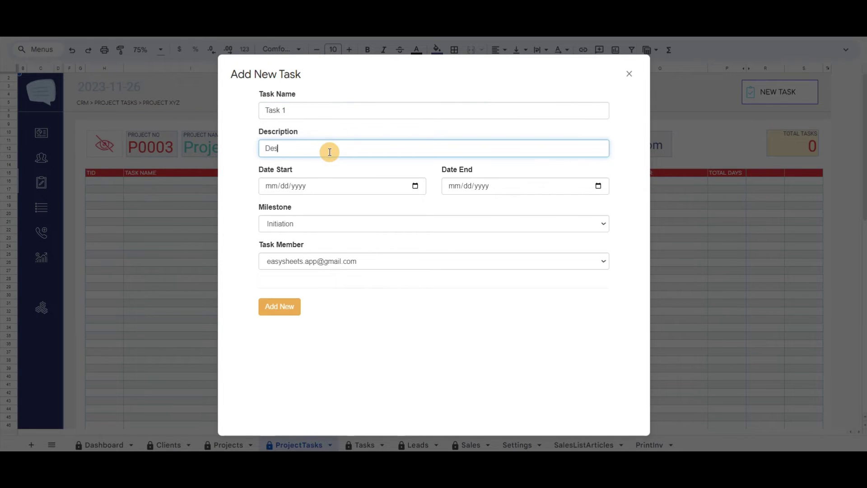
{"action": "left_click", "coordinate": [415, 185]}
{"action": "left_click", "coordinate": [259, 311]}
{"action": "left_click", "coordinate": [490, 211]}
{"action": "left_click", "coordinate": [280, 307]}
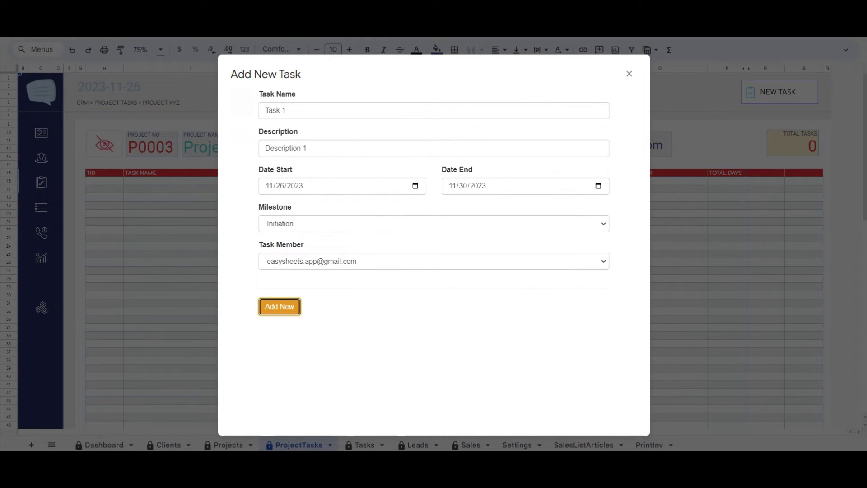
Dismiss the media popup, close the task form and return to Projects.
{"action": "left_click", "coordinate": [449, 305]}
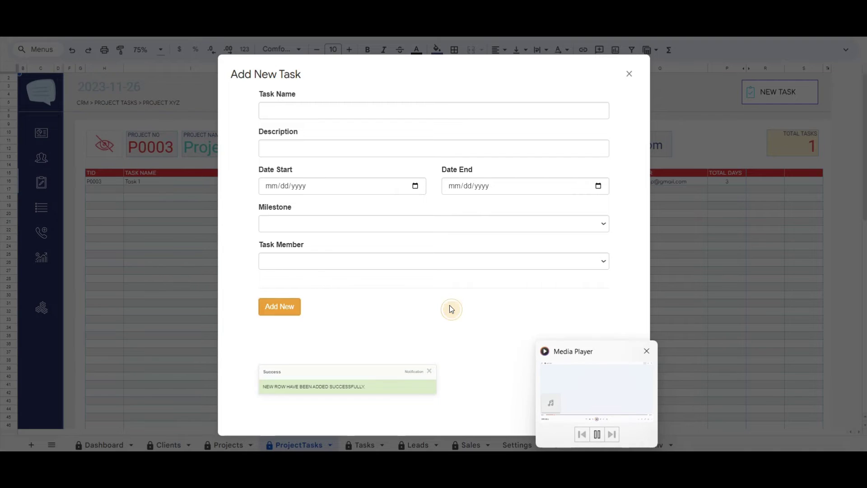
{"action": "left_click", "coordinate": [629, 74]}
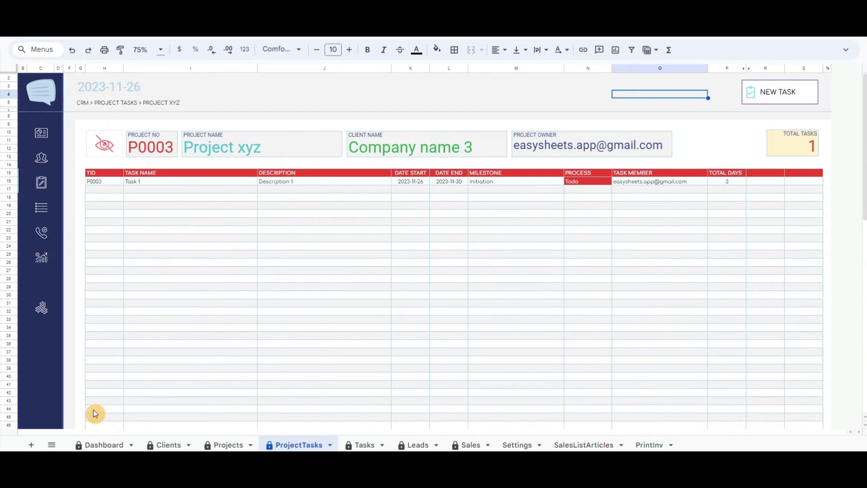
{"action": "left_click", "coordinate": [107, 143]}
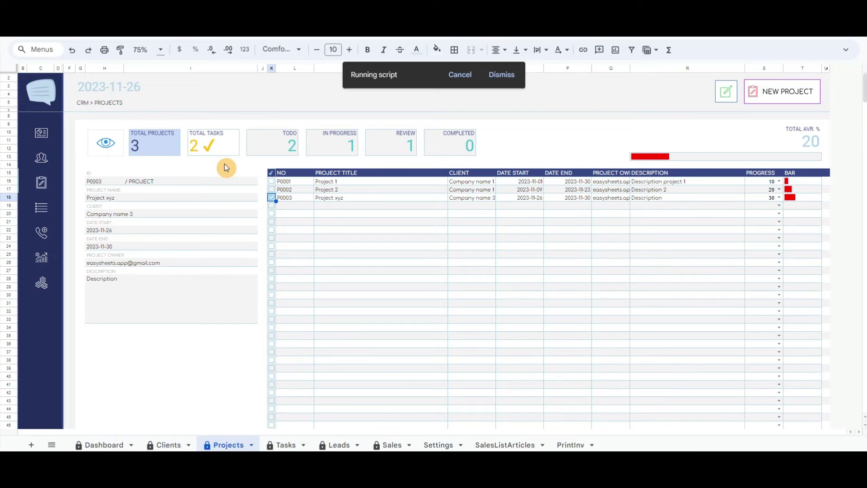
From the Dashboard's task list, set task T0004 (Task 1) from Todo to In Progress.
{"action": "left_click", "coordinate": [101, 444]}
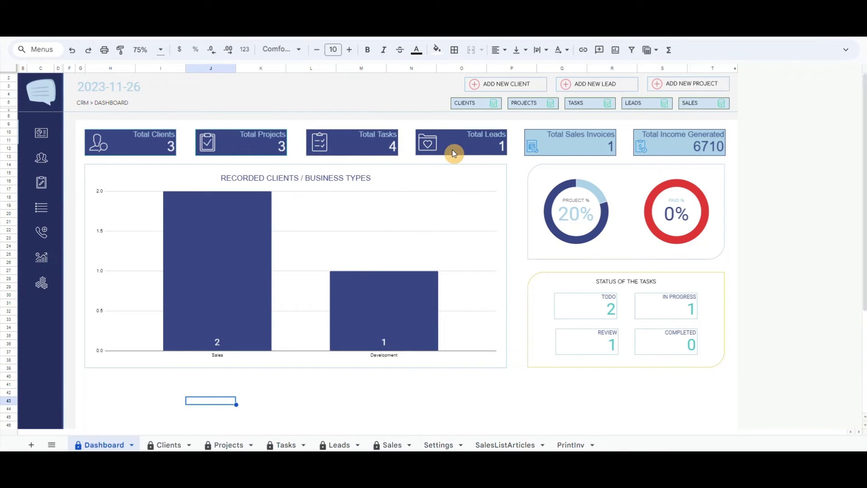
{"action": "left_click", "coordinate": [586, 104]}
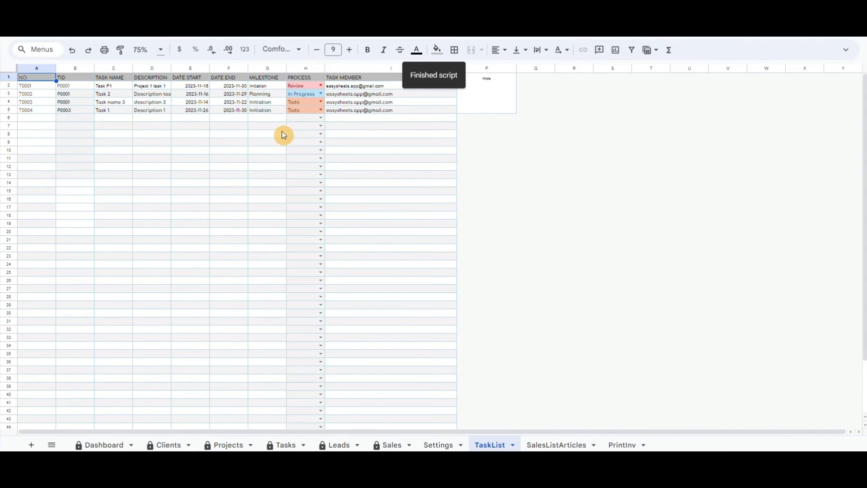
{"action": "left_click", "coordinate": [319, 110]}
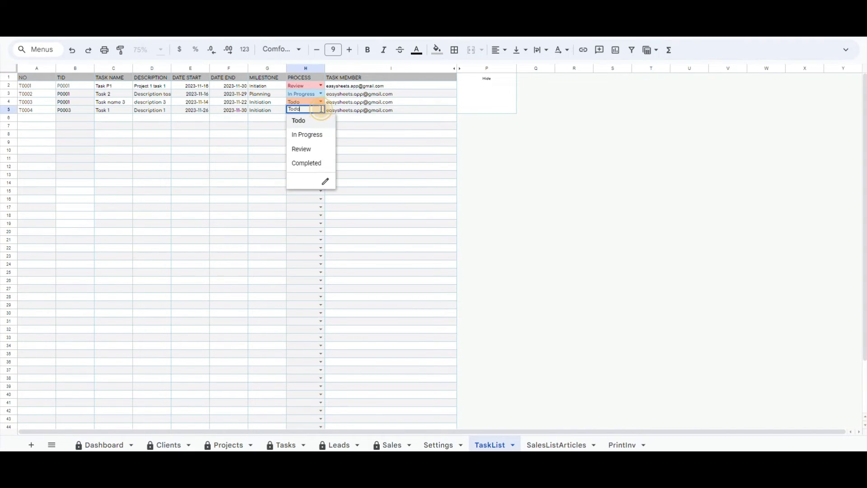
{"action": "left_click", "coordinate": [307, 135]}
{"action": "left_click_drag", "start_coordinate": [402, 111], "coordinate": [31, 111]}
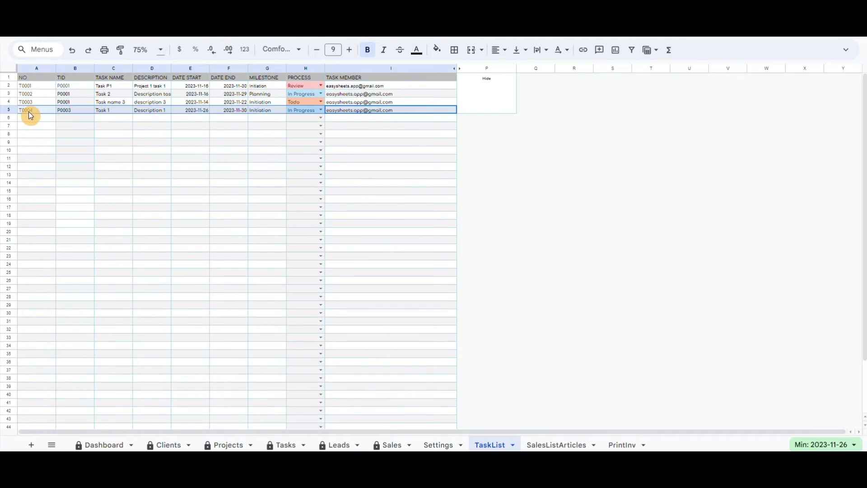
{"action": "left_click", "coordinate": [199, 126]}
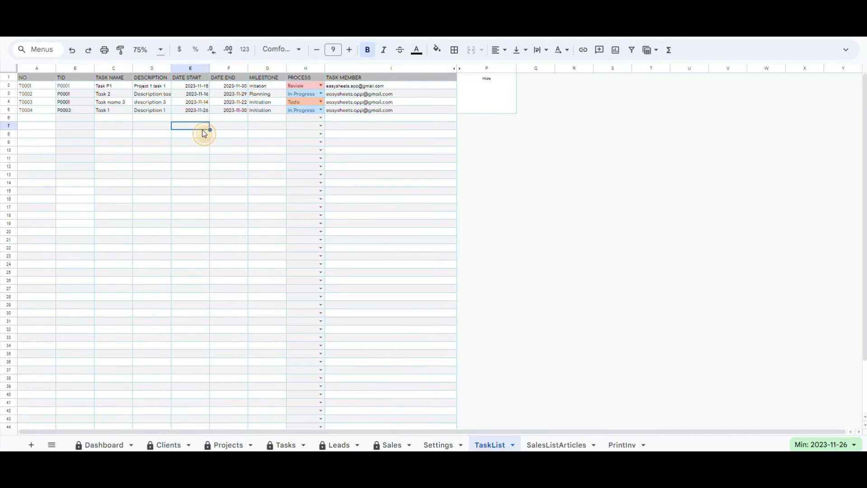
Hide the TaskList sheet and switch to the Sales invoices sheet.
{"action": "left_click", "coordinate": [486, 80]}
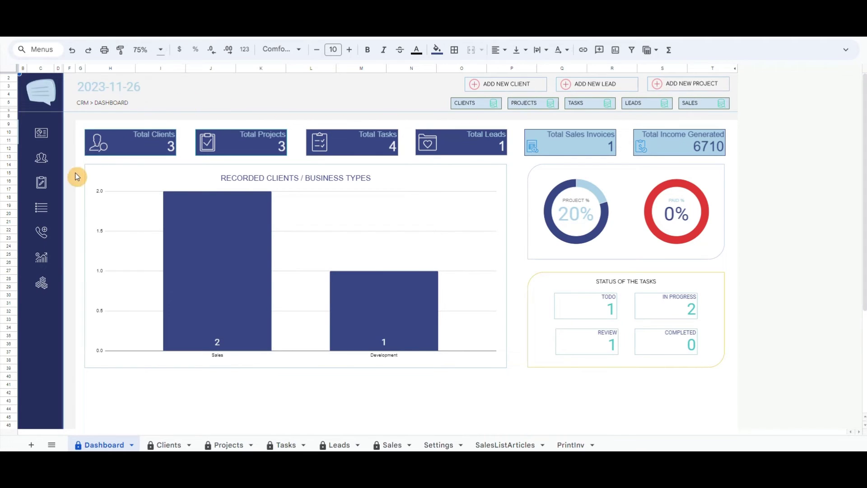
{"action": "left_click", "coordinate": [44, 259]}
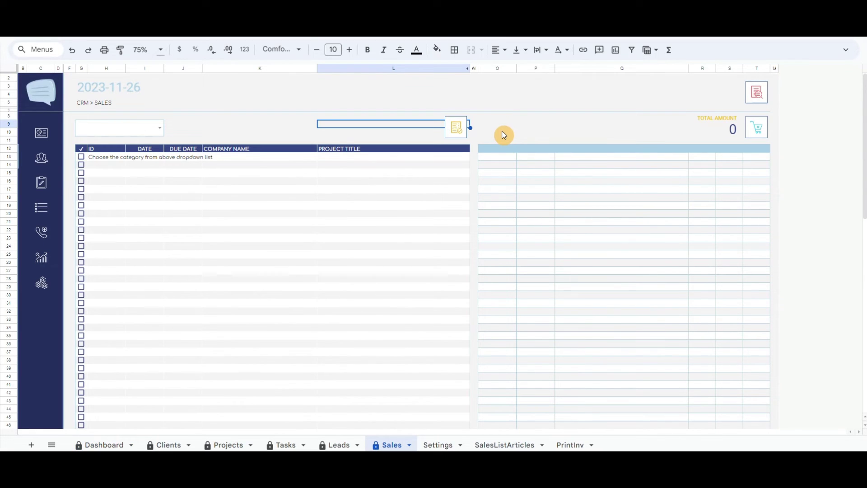
Add a new invoice for Company name 3 and Project xyz, dated 2023-11-26, due 2023-12-13.
{"action": "left_click", "coordinate": [458, 128]}
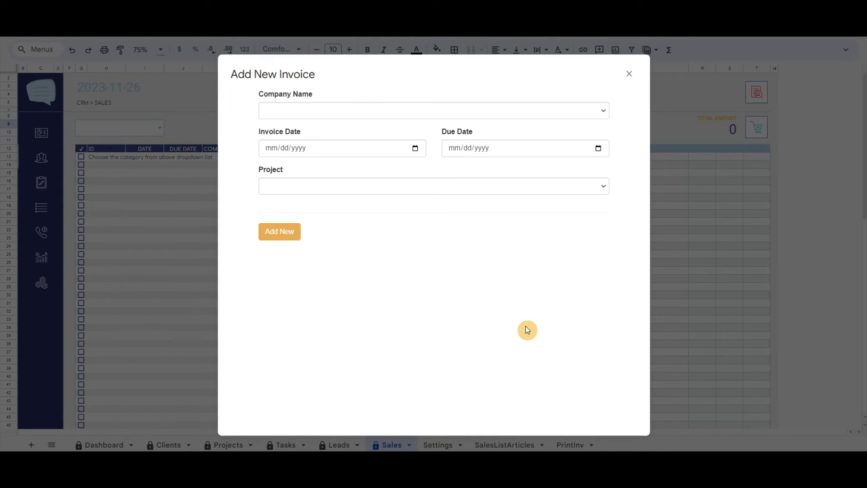
{"action": "left_click", "coordinate": [331, 112]}
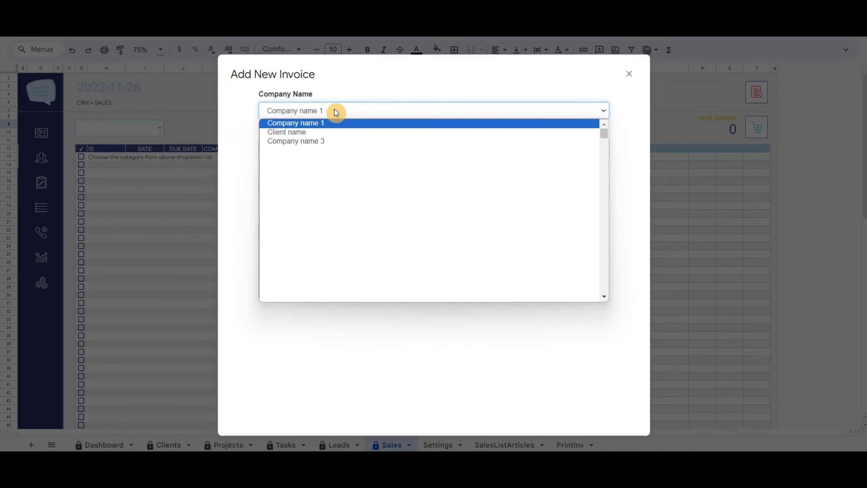
{"action": "left_click", "coordinate": [324, 141]}
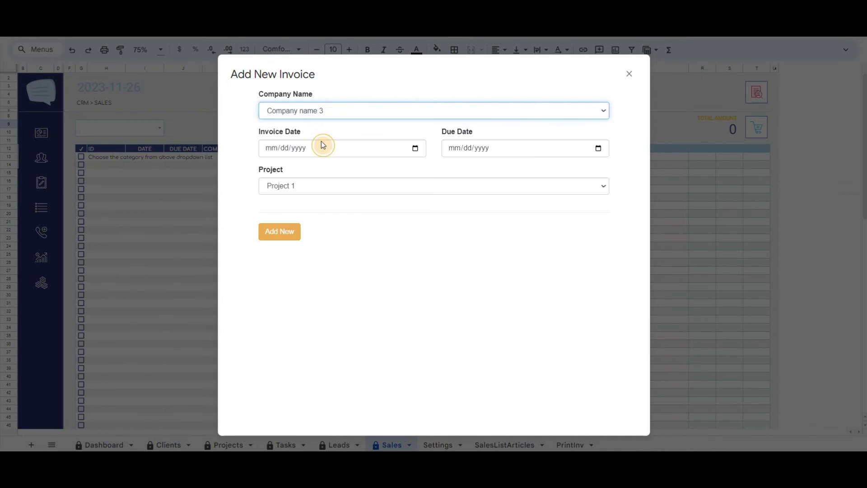
{"action": "left_click", "coordinate": [415, 148]}
{"action": "left_click", "coordinate": [271, 258]}
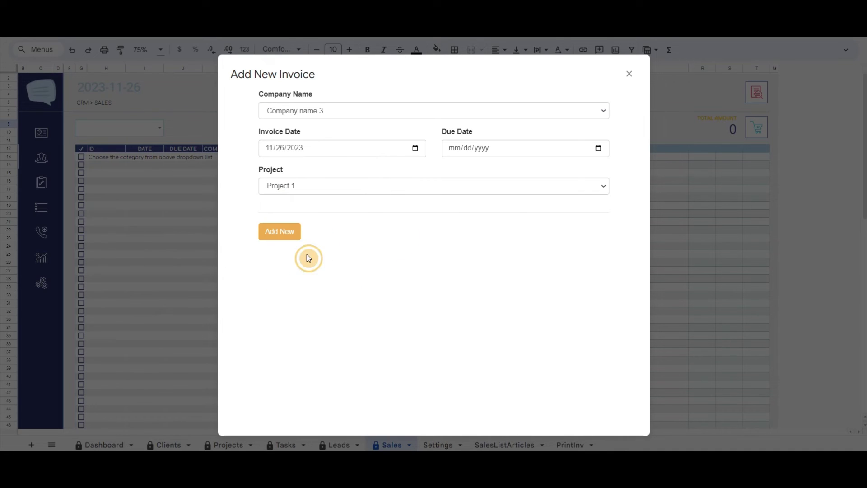
{"action": "left_click", "coordinate": [598, 148]}
{"action": "left_click", "coordinate": [539, 169]}
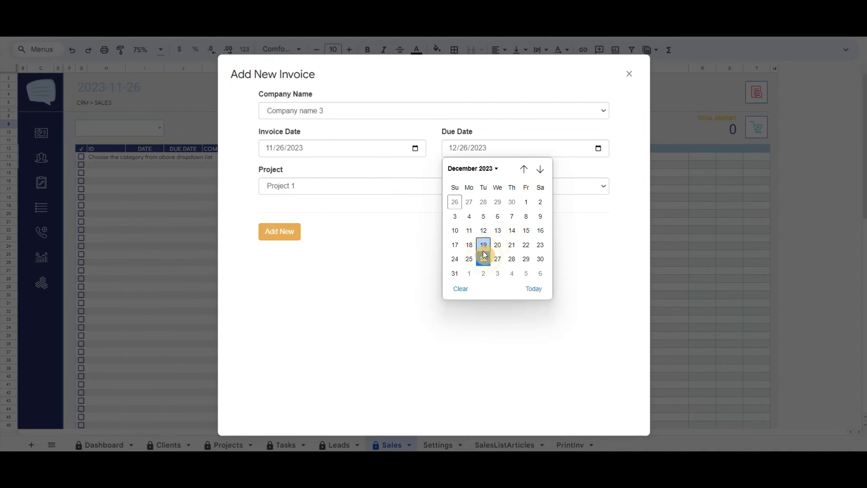
{"action": "left_click", "coordinate": [498, 229]}
{"action": "left_click", "coordinate": [356, 186]}
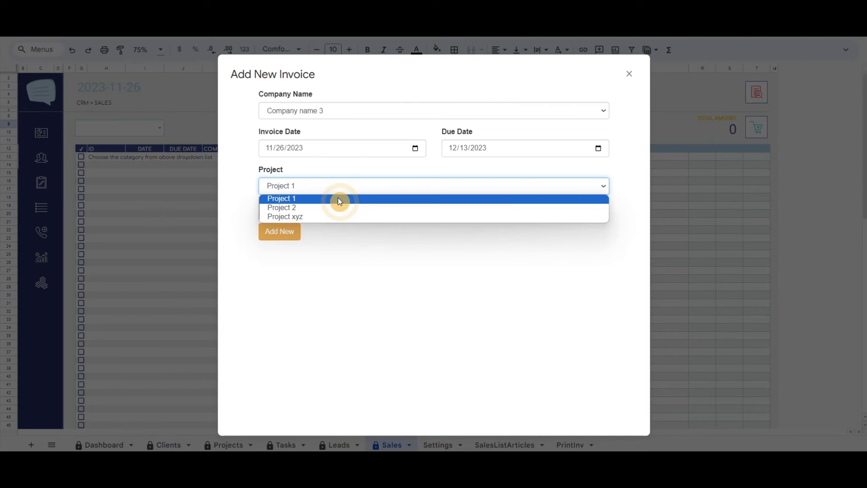
{"action": "left_click", "coordinate": [301, 219]}
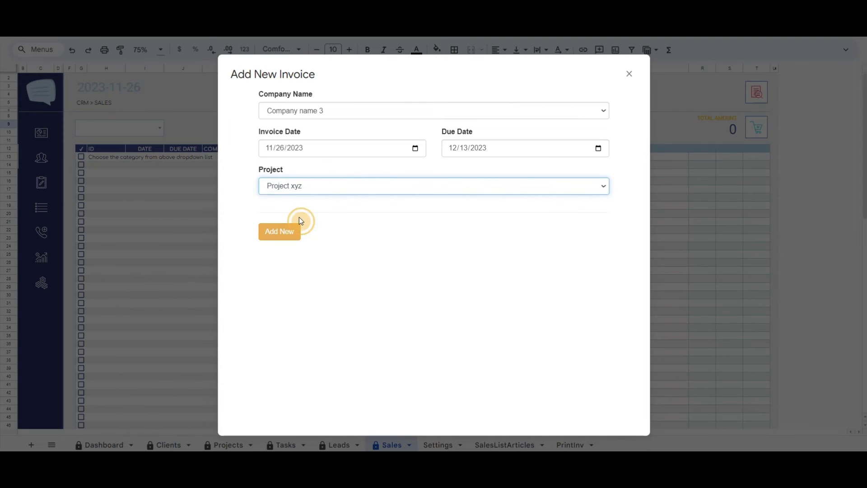
{"action": "left_click", "coordinate": [277, 231]}
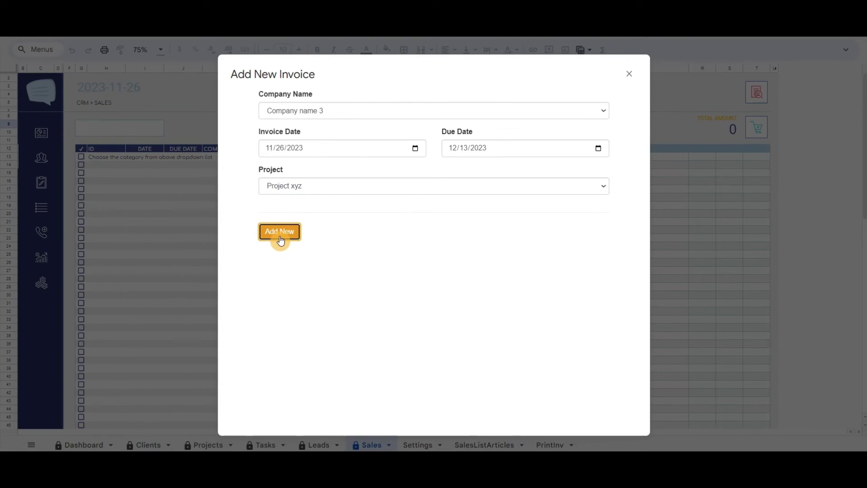
Filter the sales list to Company-name-3 and tick invoice INV-0004.
{"action": "left_click", "coordinate": [629, 74]}
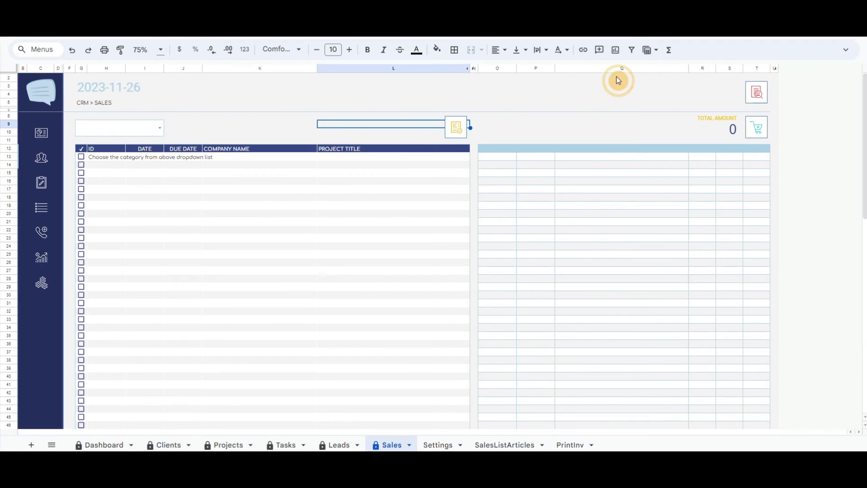
{"action": "left_click", "coordinate": [158, 128]}
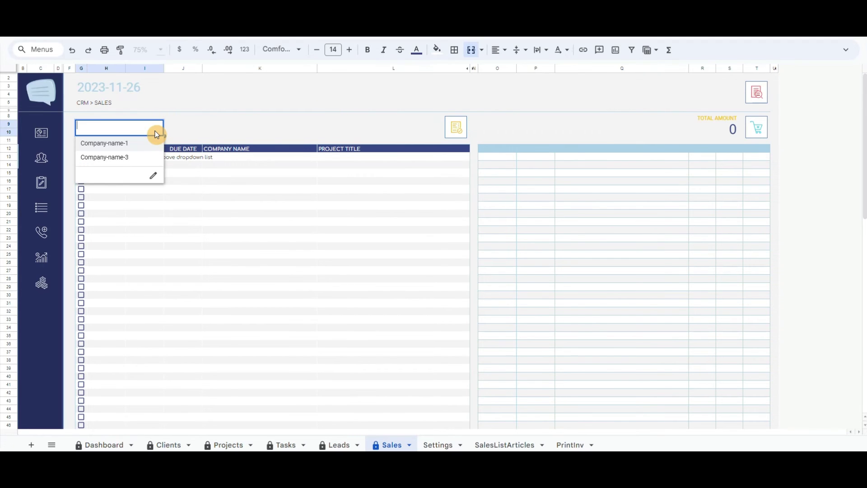
{"action": "left_click", "coordinate": [116, 159]}
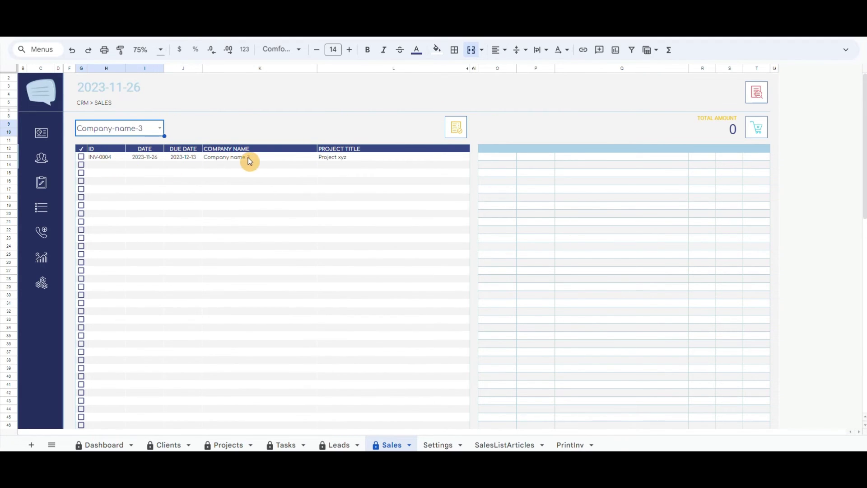
{"action": "left_click", "coordinate": [81, 156]}
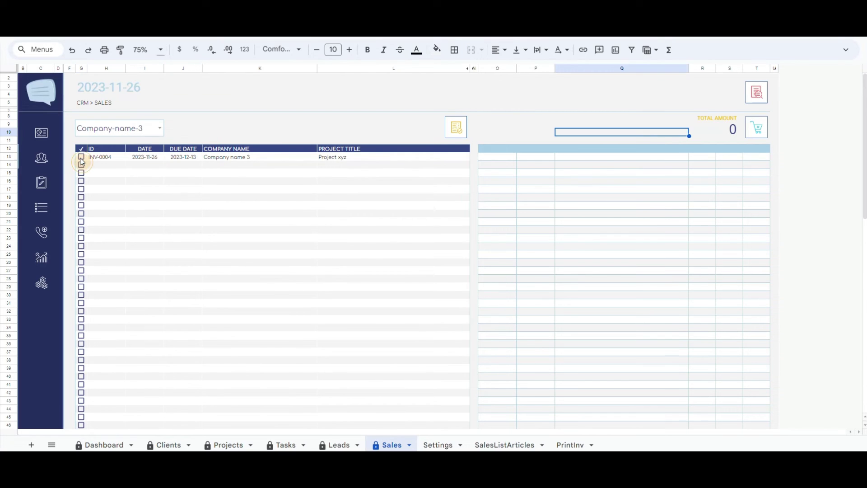
{"action": "left_click", "coordinate": [533, 119]}
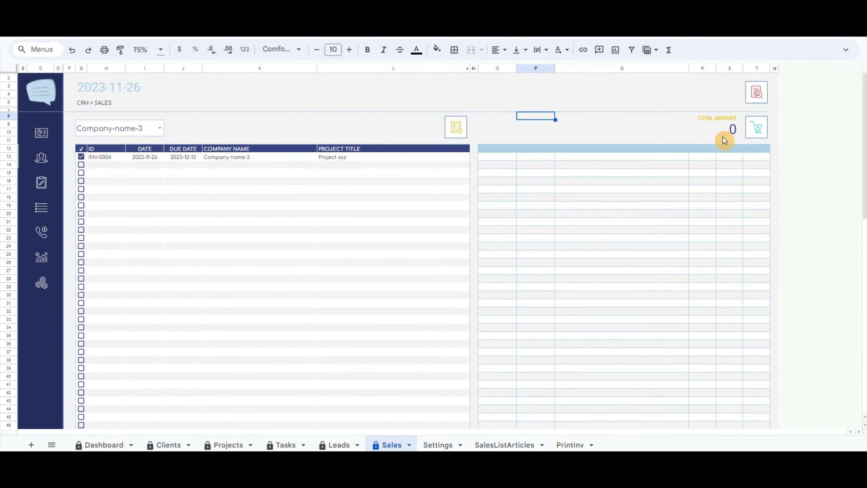
Record a Task 1 line item on INV-0004 with quantity 2 at 1200.
{"action": "left_click", "coordinate": [759, 126]}
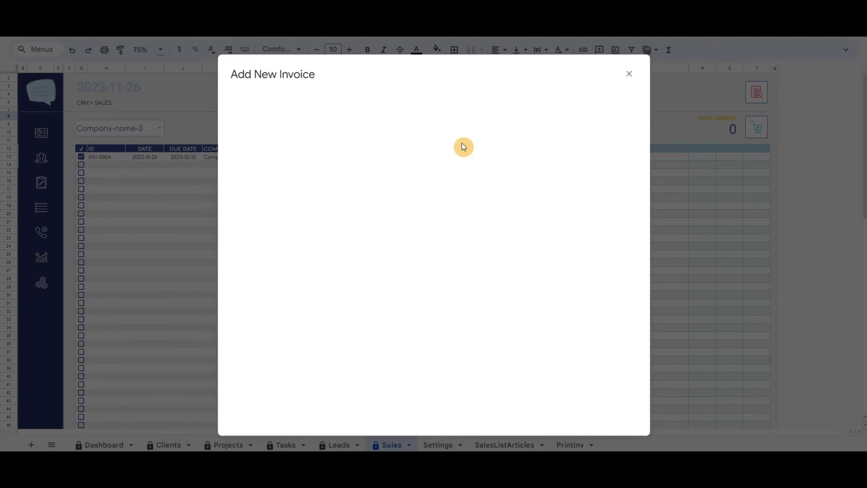
{"action": "left_click", "coordinate": [305, 149]}
{"action": "type", "text": "2"}
{"action": "left_click", "coordinate": [416, 149]}
{"action": "type", "text": "1200"}
{"action": "left_click", "coordinate": [276, 202]}
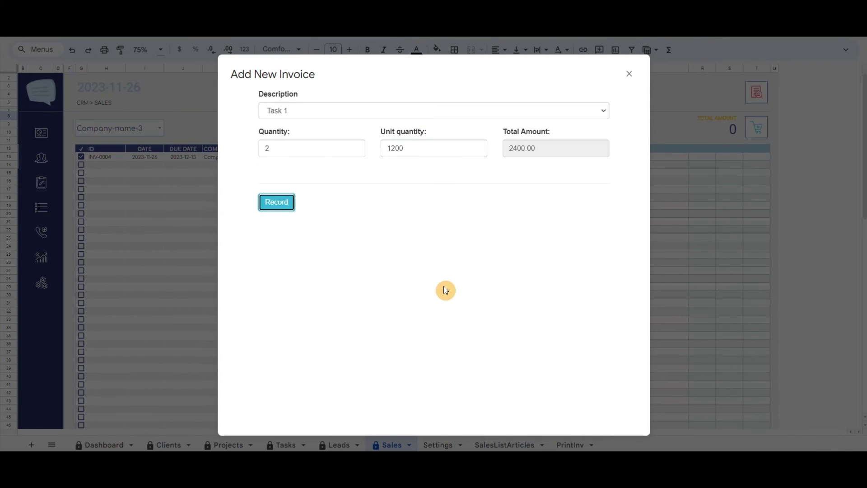
{"action": "left_click", "coordinate": [629, 77]}
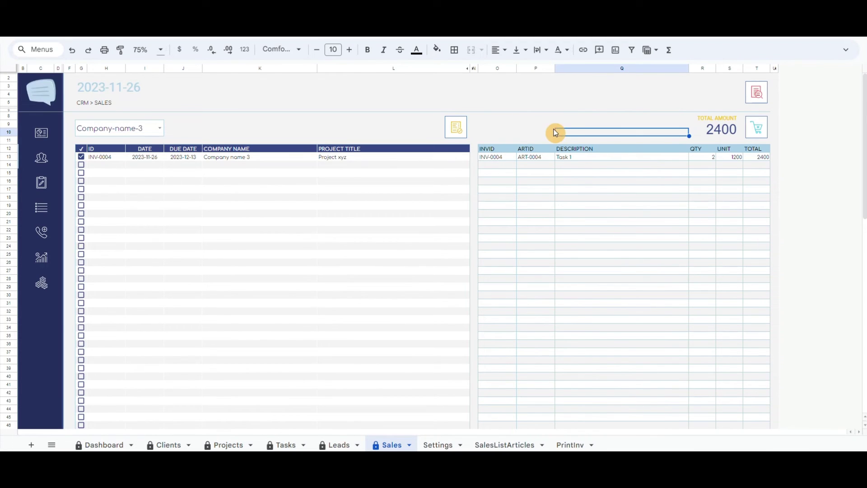
{"action": "left_click", "coordinate": [535, 128]}
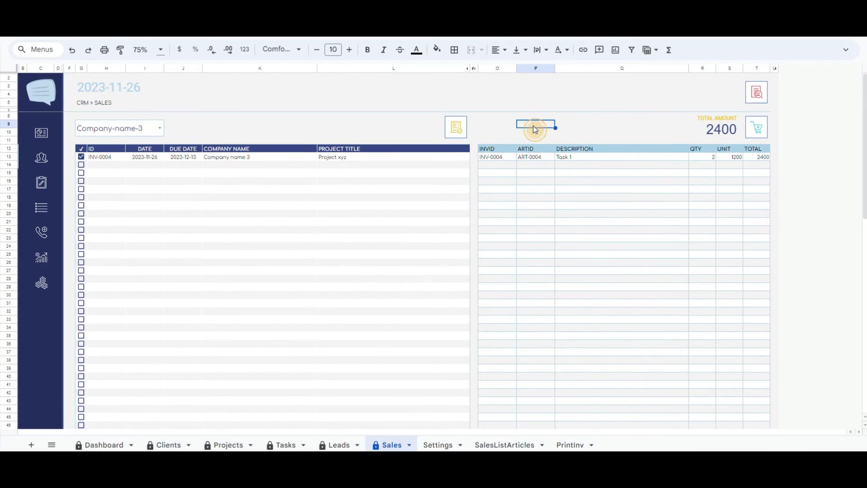
Record a Task 2 line item with quantity 4 at 120.
{"action": "left_click", "coordinate": [757, 129]}
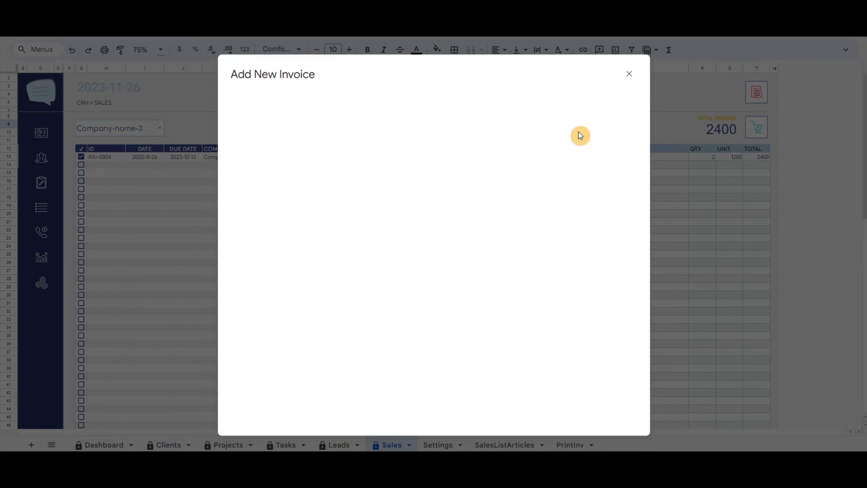
{"action": "left_click", "coordinate": [339, 113]}
{"action": "left_click", "coordinate": [316, 136]}
{"action": "left_click", "coordinate": [304, 147]}
{"action": "type", "text": "4"}
{"action": "left_click", "coordinate": [408, 149]}
{"action": "type", "text": "120"}
{"action": "left_click", "coordinate": [276, 202]}
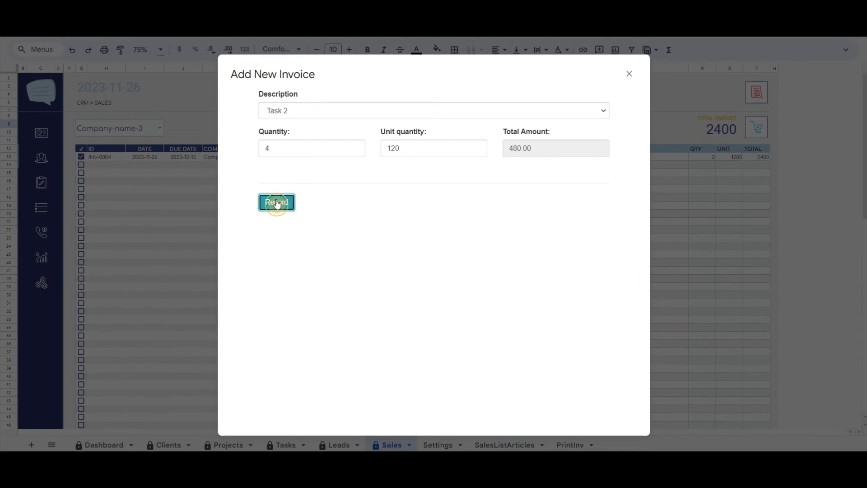
{"action": "left_click", "coordinate": [631, 76]}
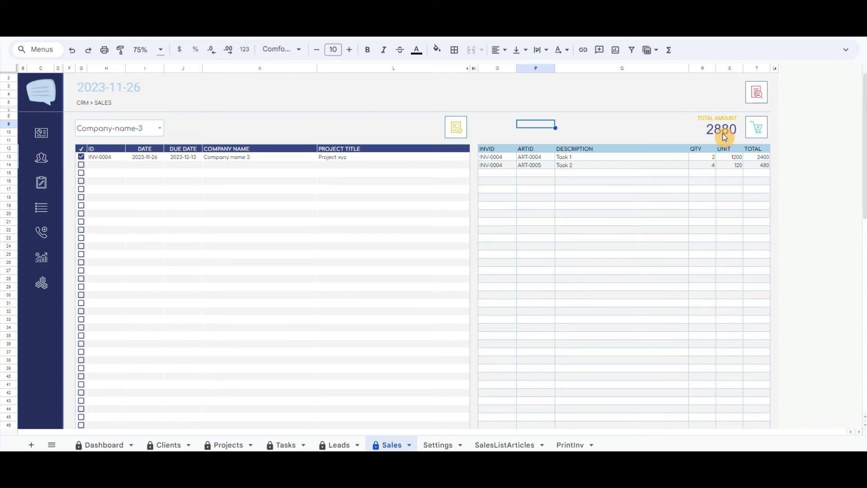
Generate the printable PrintInv sheet for INV-0004 and scroll through it.
{"action": "left_click", "coordinate": [755, 95]}
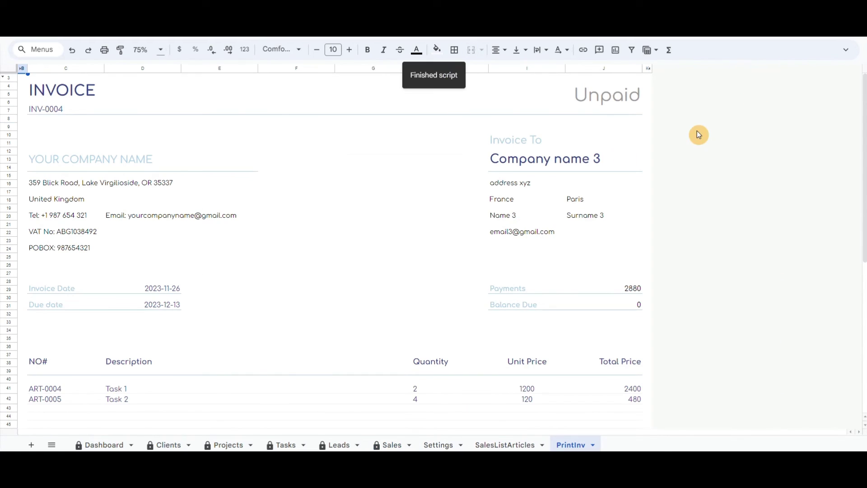
{"action": "scroll", "coordinate": [499, 185], "scroll_direction": "down", "scroll_amount": 3}
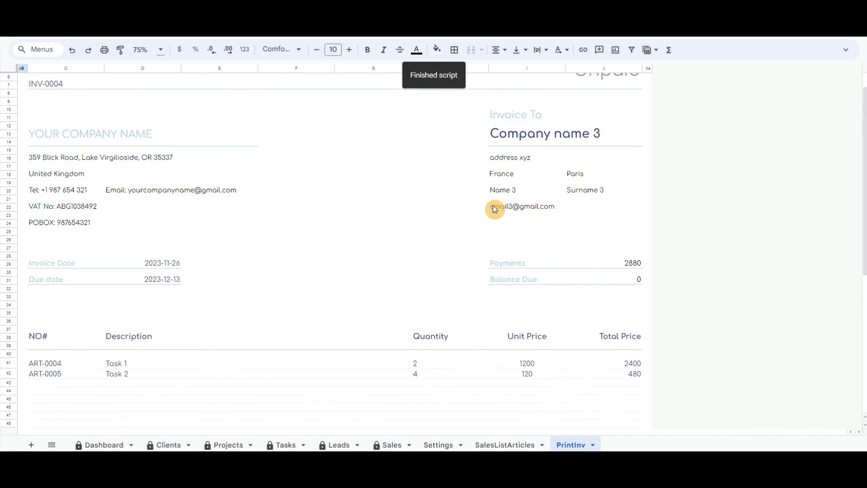
{"action": "scroll", "coordinate": [354, 212], "scroll_direction": "up", "scroll_amount": 3}
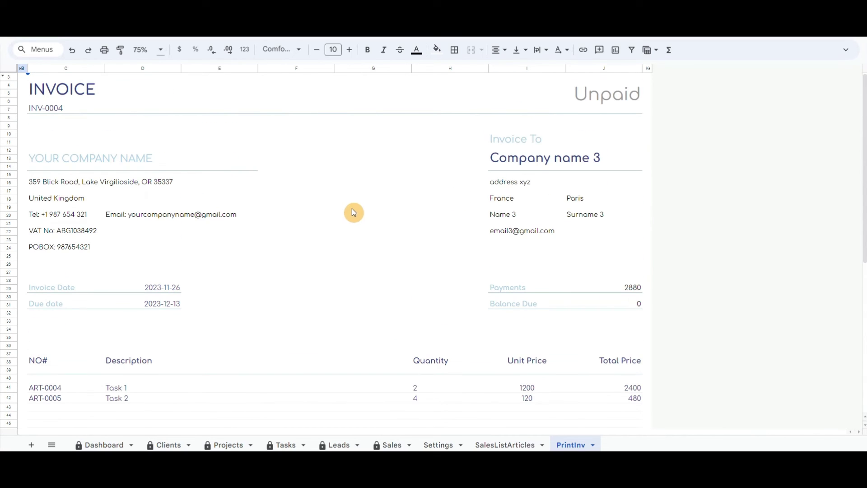
{"action": "scroll", "coordinate": [617, 215], "scroll_direction": "down", "scroll_amount": 3}
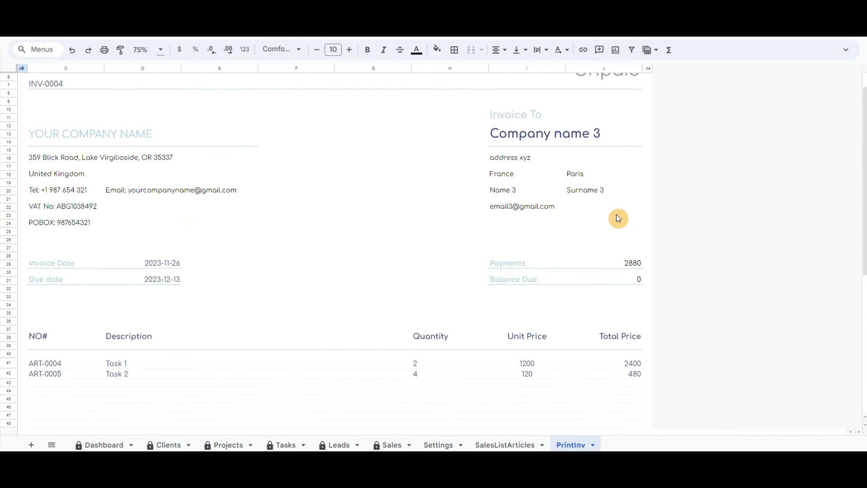
{"action": "scroll", "coordinate": [616, 232], "scroll_direction": "down", "scroll_amount": 6}
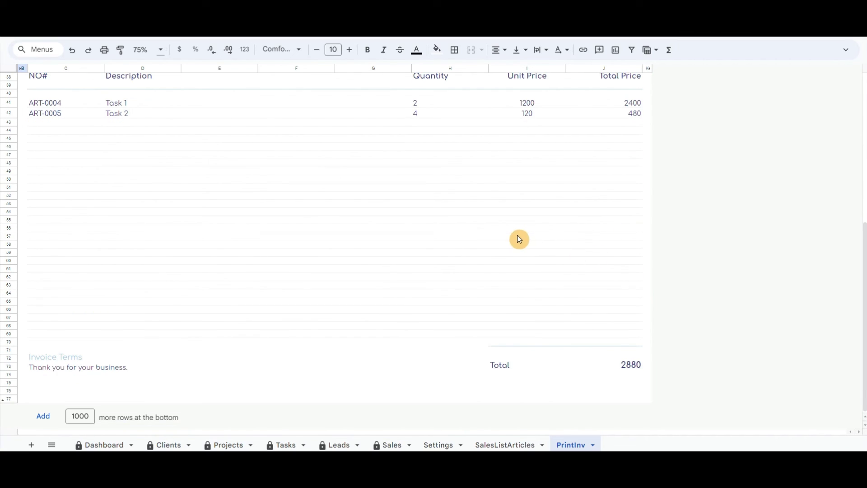
{"action": "scroll", "coordinate": [267, 227], "scroll_direction": "up", "scroll_amount": 5}
{"action": "scroll", "coordinate": [267, 227], "scroll_direction": "up", "scroll_amount": 5}
Select and deselect the company address block on the invoice.
{"action": "left_click_drag", "start_coordinate": [23, 167], "coordinate": [112, 247]}
{"action": "left_click", "coordinate": [354, 197]}
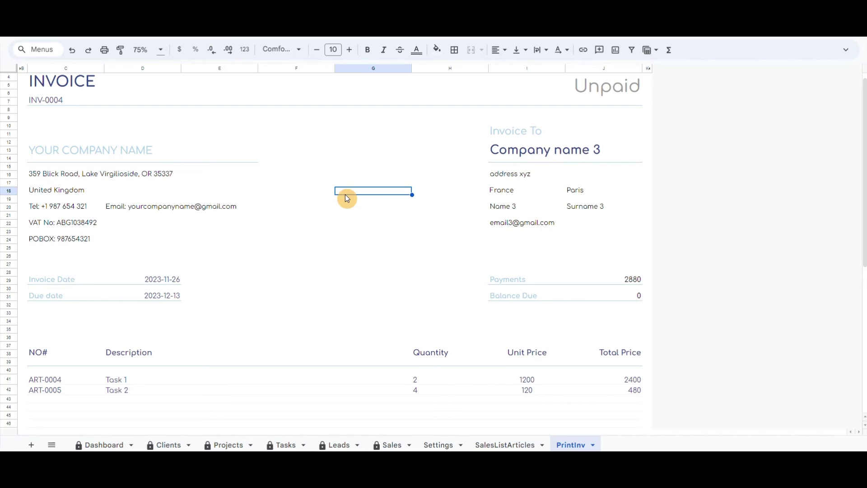
{"action": "left_click_drag", "start_coordinate": [22, 166], "coordinate": [132, 240]}
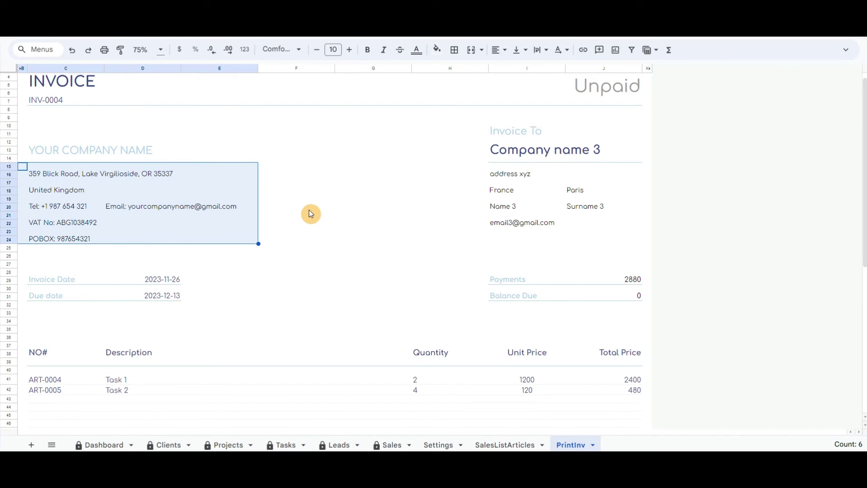
{"action": "left_click", "coordinate": [311, 214]}
{"action": "scroll", "coordinate": [340, 186], "scroll_direction": "up", "scroll_amount": 1}
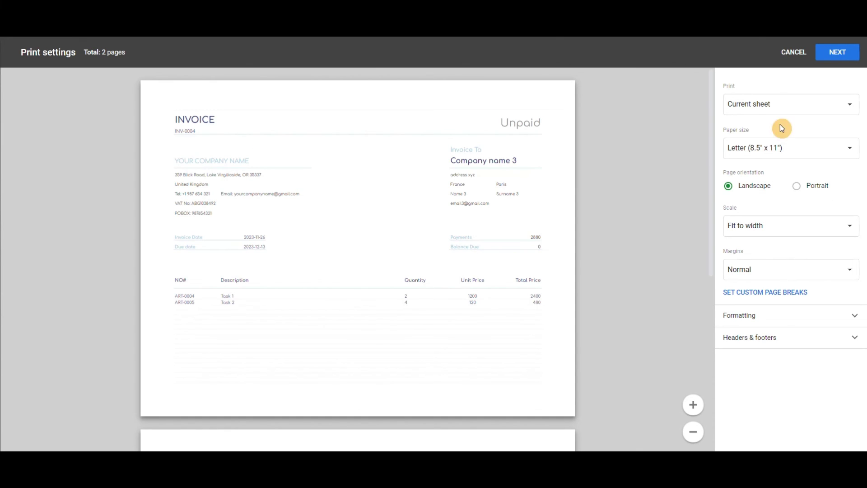
Preview the invoice in portrait orientation, cancel printing, and return to the Sales sheet.
{"action": "left_click", "coordinate": [803, 185]}
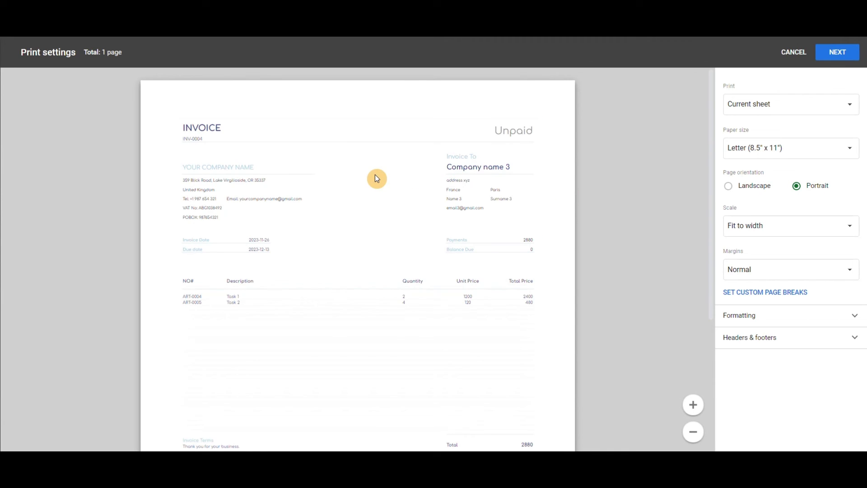
{"action": "scroll", "coordinate": [368, 201], "scroll_direction": "down", "scroll_amount": 5}
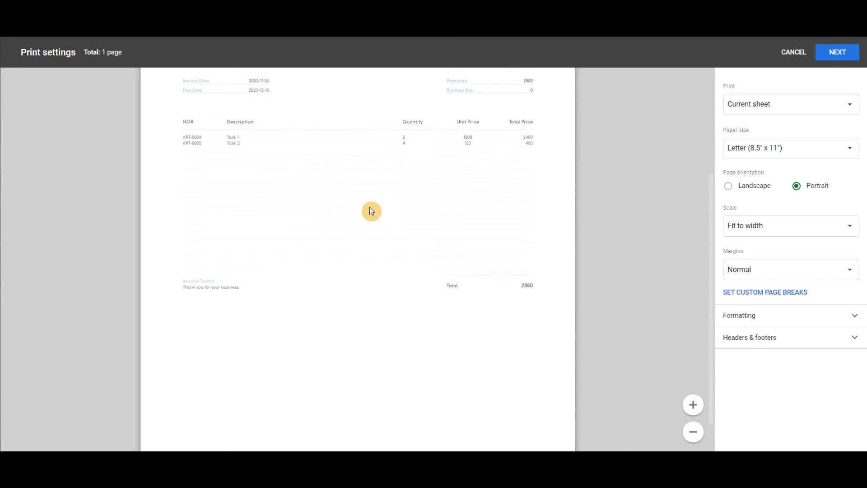
{"action": "scroll", "coordinate": [369, 207], "scroll_direction": "up", "scroll_amount": 5}
{"action": "left_click", "coordinate": [793, 52]}
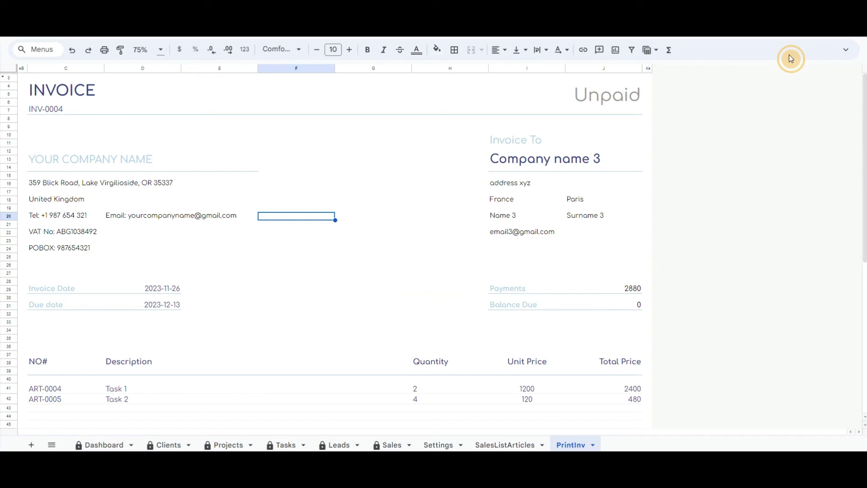
{"action": "left_click", "coordinate": [375, 160]}
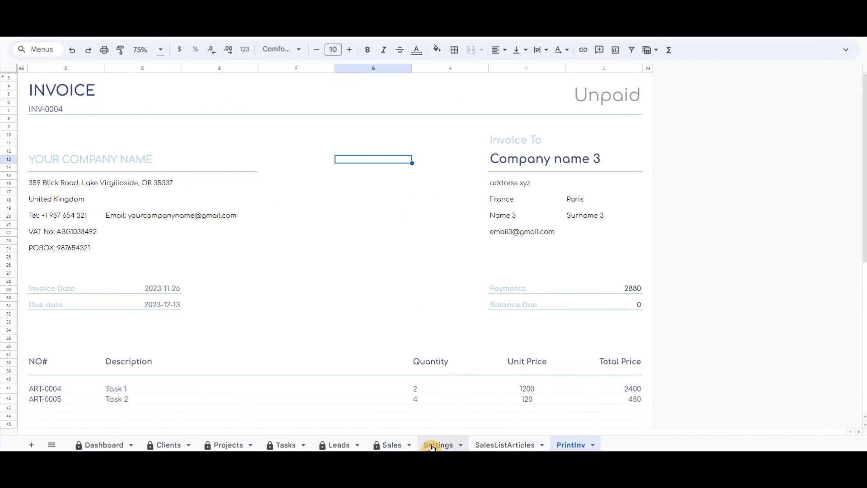
{"action": "left_click", "coordinate": [390, 444]}
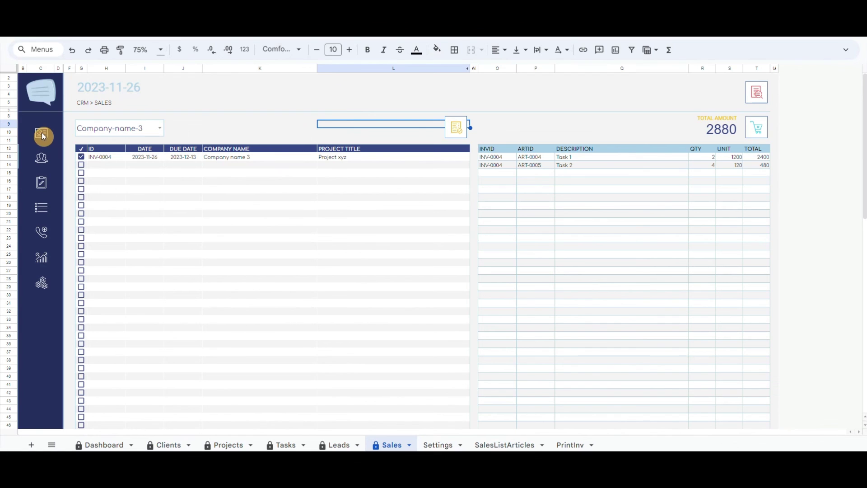
Set Task 1's PAYMENTS to TRUE in SalesListArticles and check the invoice.
{"action": "left_click", "coordinate": [41, 134]}
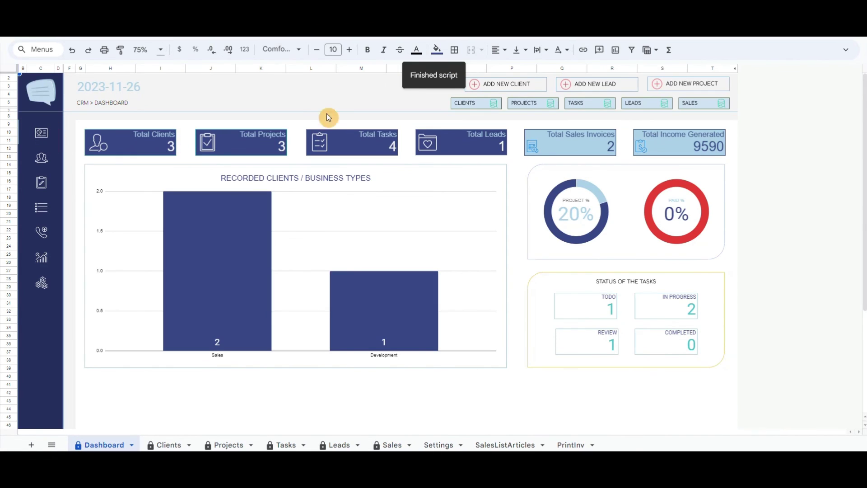
{"action": "left_click", "coordinate": [704, 105]}
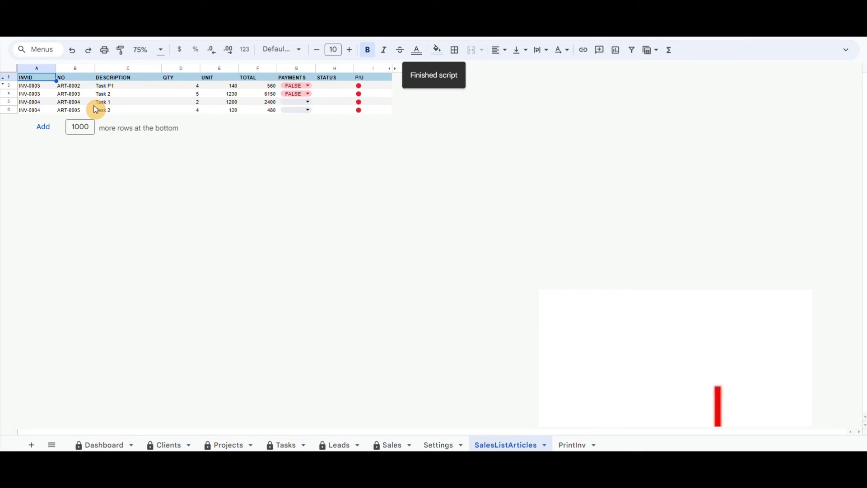
{"action": "left_click", "coordinate": [308, 102]}
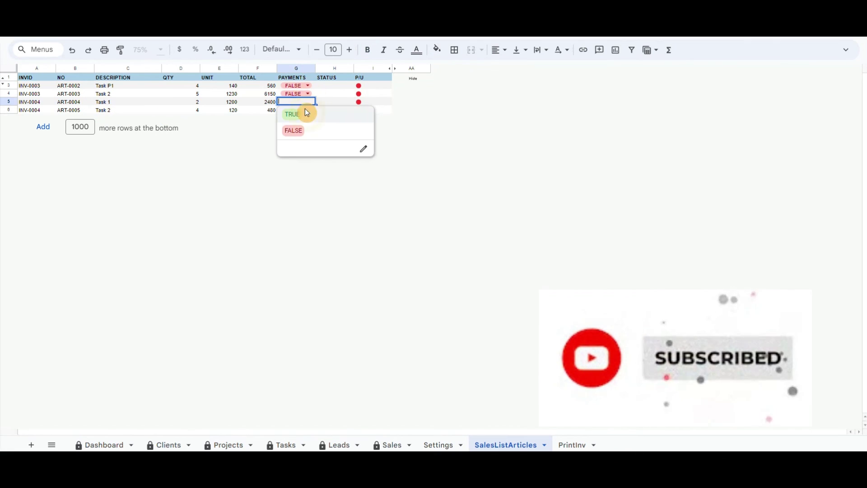
{"action": "left_click", "coordinate": [294, 117]}
{"action": "left_click", "coordinate": [211, 103]}
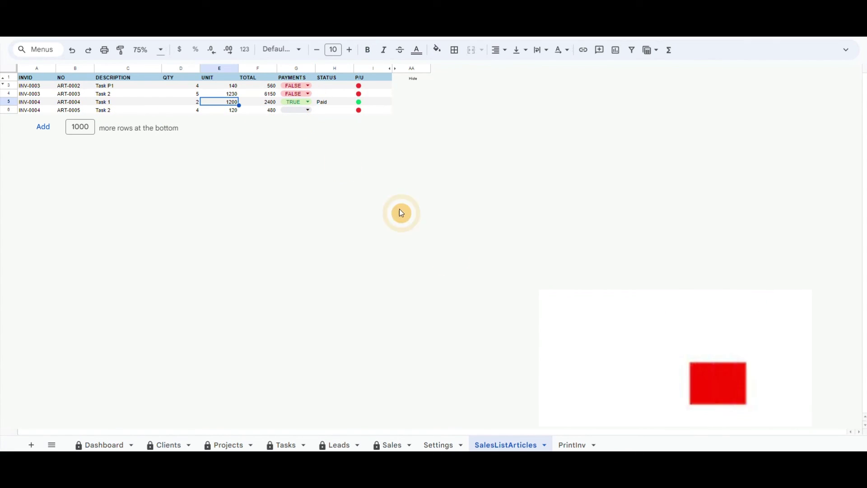
{"action": "left_click", "coordinate": [572, 444]}
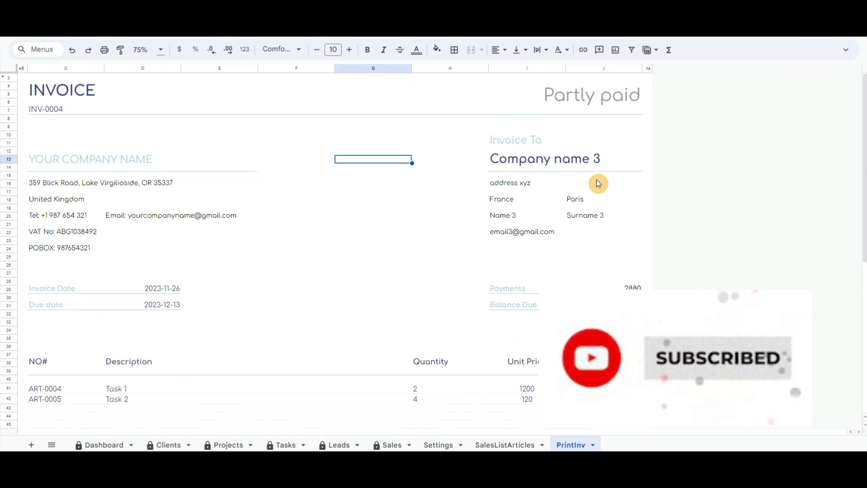
{"action": "left_click", "coordinate": [504, 445]}
Set Task 2's PAYMENTS to TRUE and confirm invoice INV-0004 reads Paid.
{"action": "left_click", "coordinate": [308, 110]}
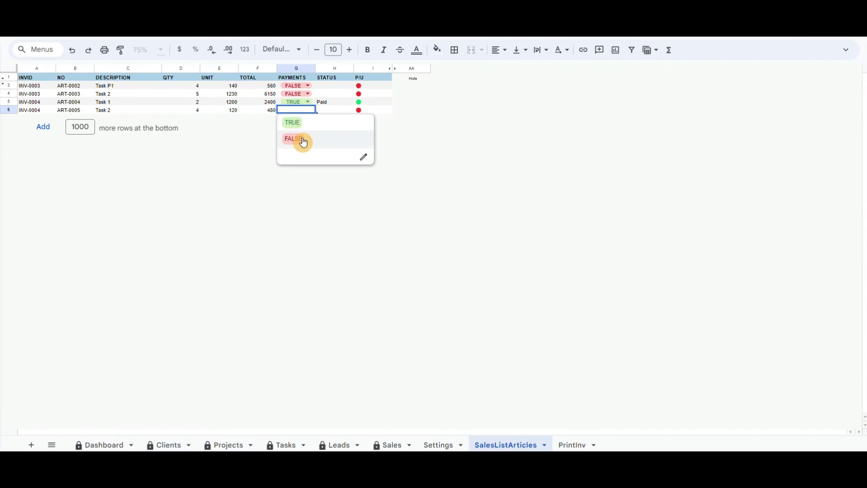
{"action": "left_click", "coordinate": [296, 123]}
{"action": "left_click", "coordinate": [574, 444]}
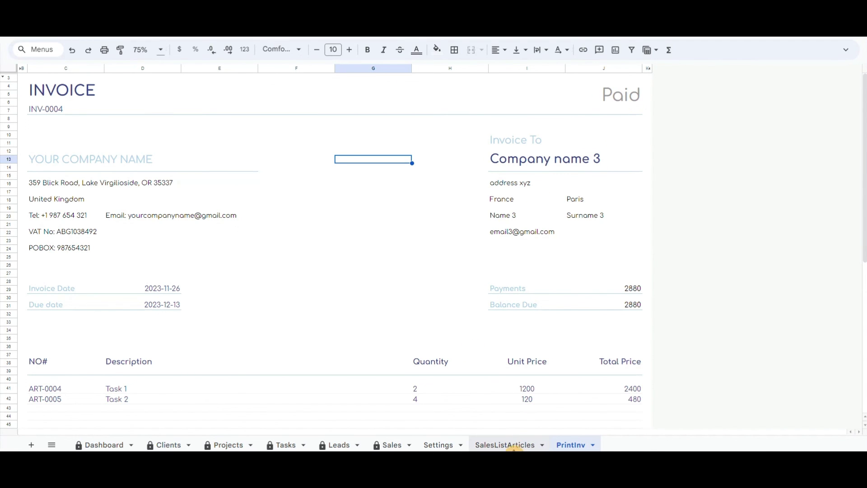
Review the Dashboard's 50% paid chart, then open the SalesListArticles line-item list.
{"action": "left_click", "coordinate": [504, 441]}
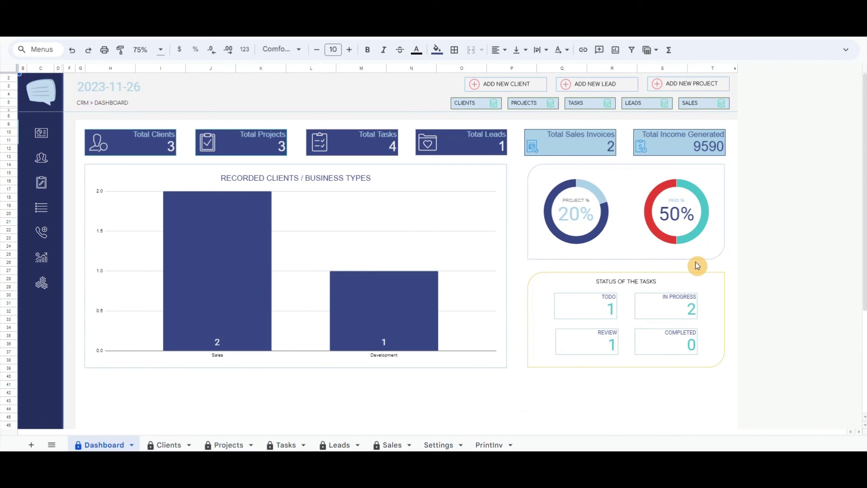
{"action": "left_click", "coordinate": [637, 413]}
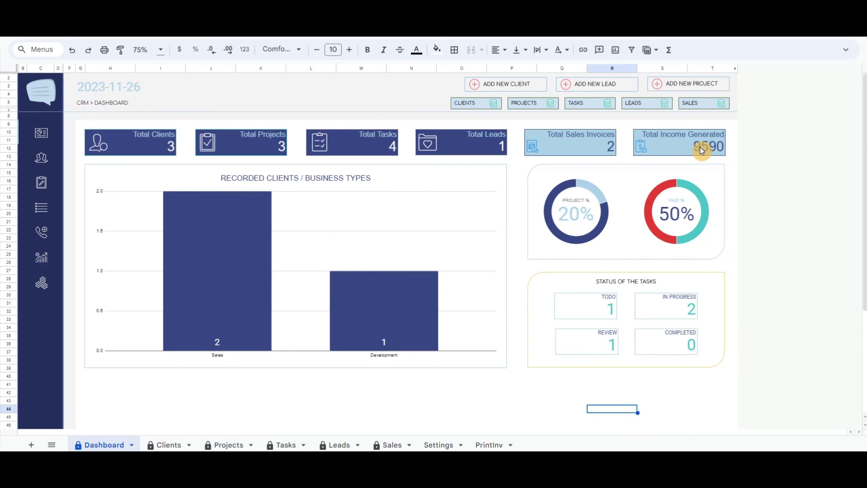
{"action": "left_click", "coordinate": [516, 189]}
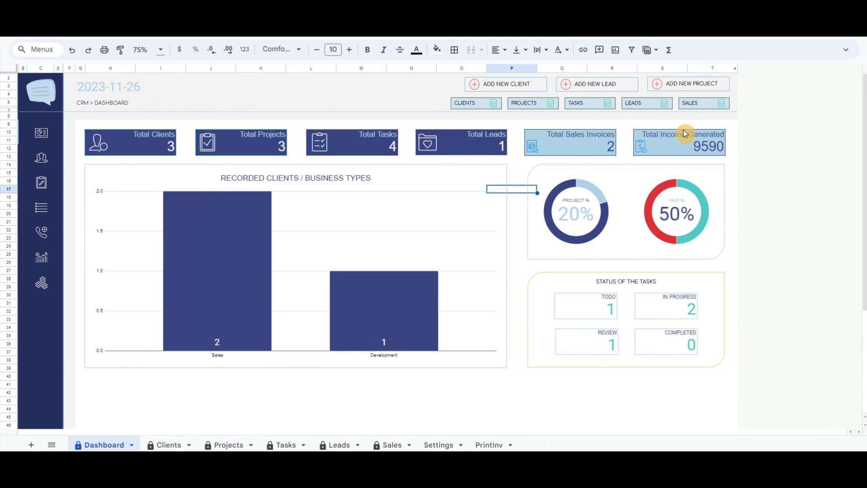
{"action": "left_click", "coordinate": [700, 103]}
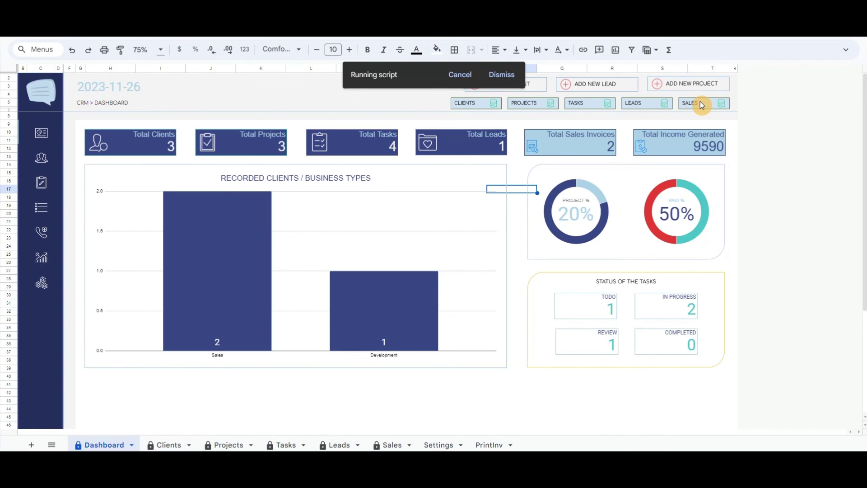